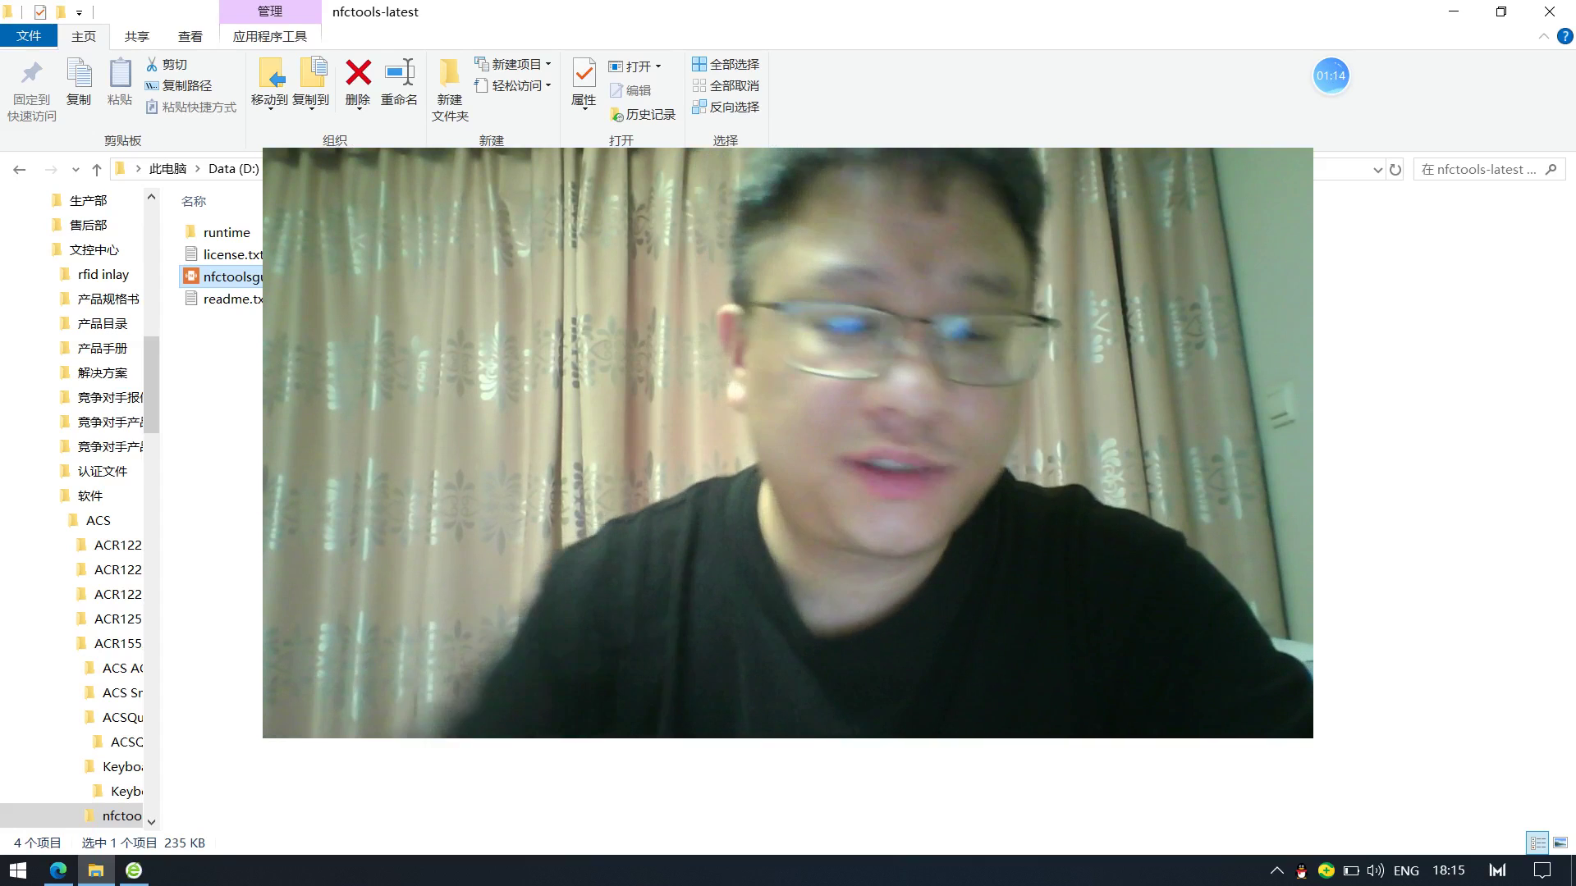
Go up to the ACR1552U SDK & NFC Tools folder and clear the selection.
{"action": "key", "text": "ctrl+alt+c"}
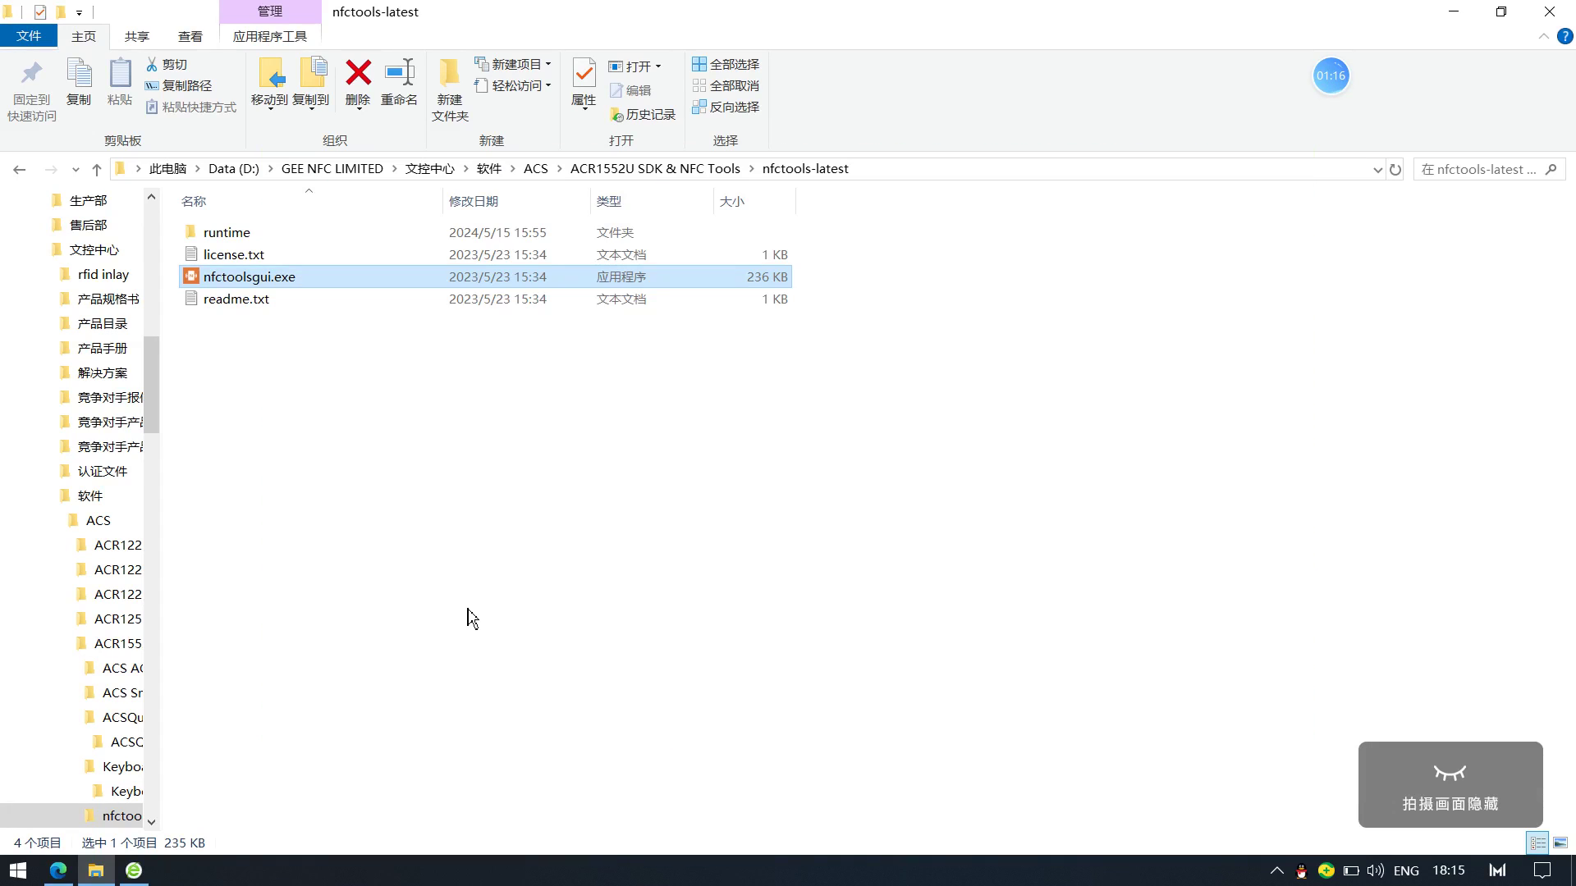
{"action": "left_click", "coordinate": [628, 171]}
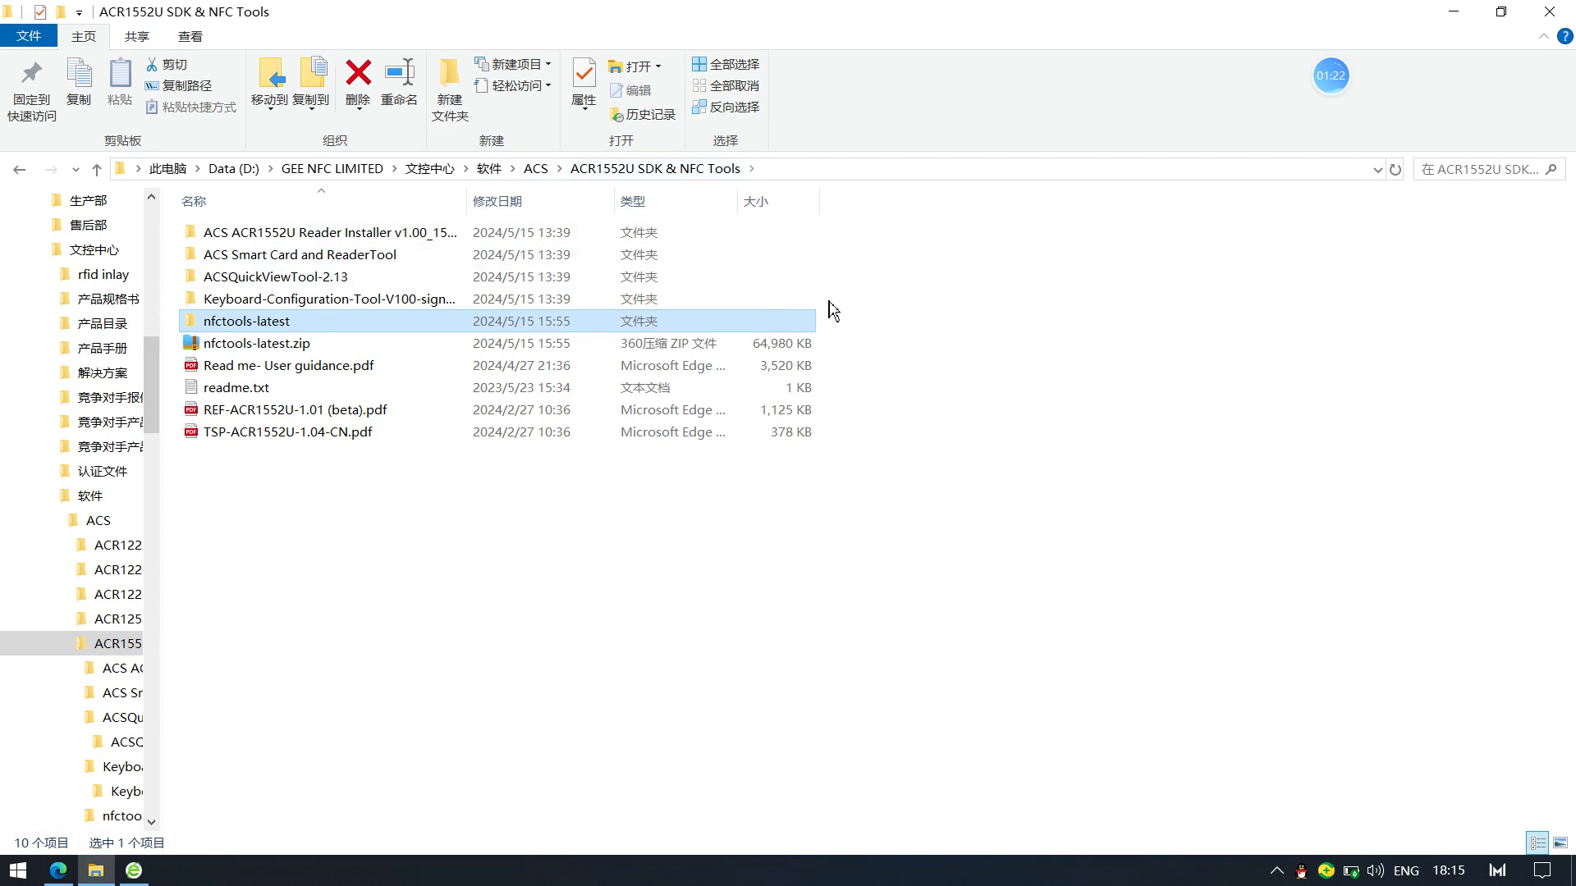
{"action": "left_click", "coordinate": [793, 529]}
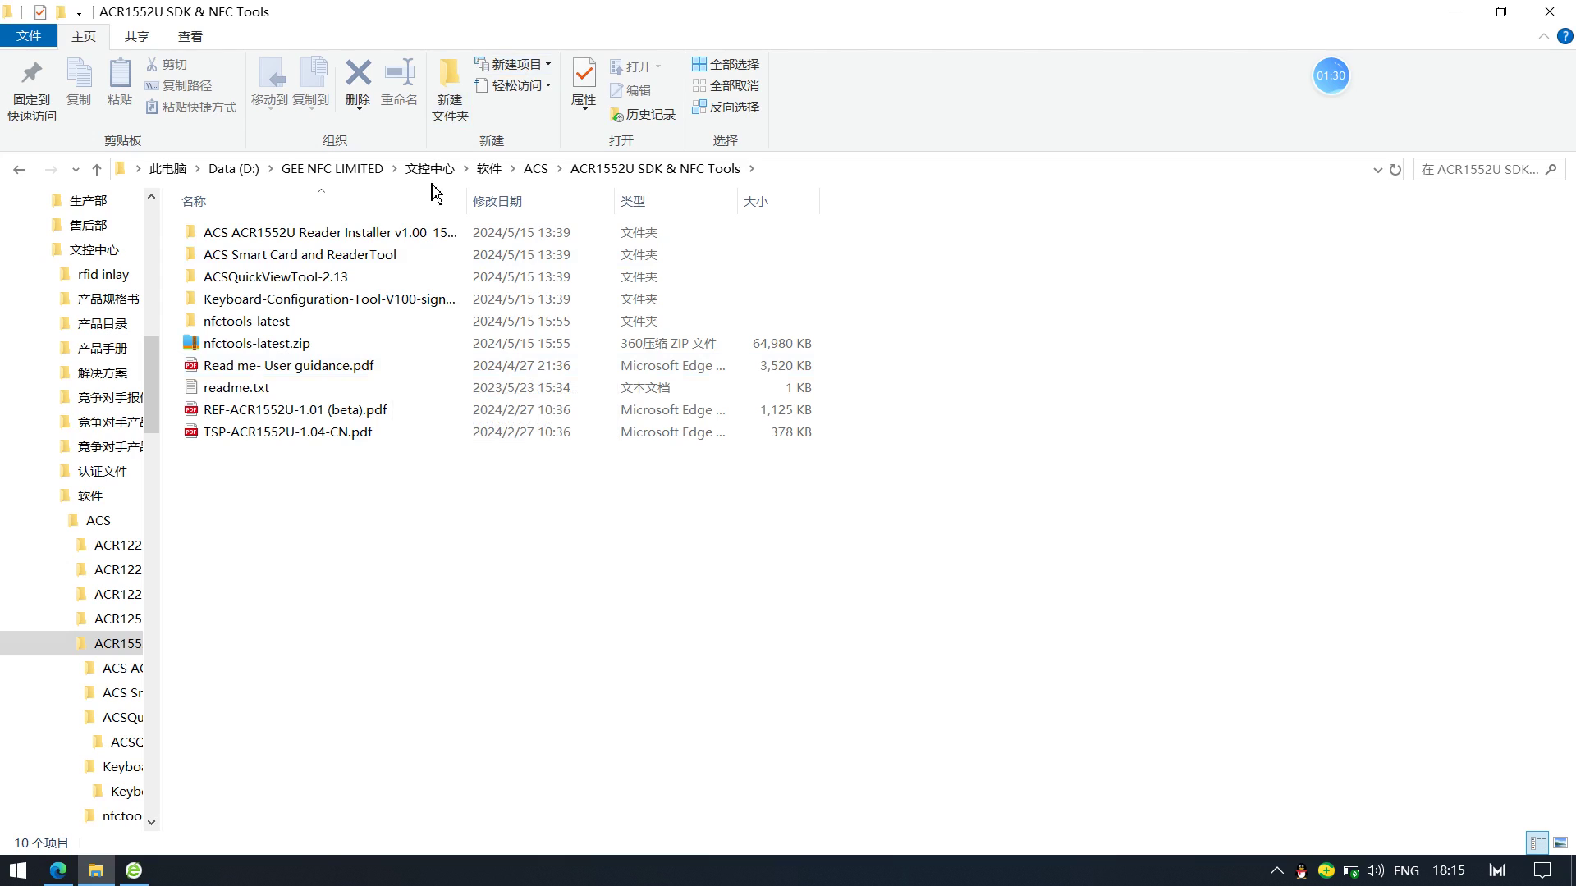
Look over the reader installer, Smart Card and ReaderTool, QuickView, keyboard configuration and nfctools folders.
{"action": "left_click", "coordinate": [411, 235]}
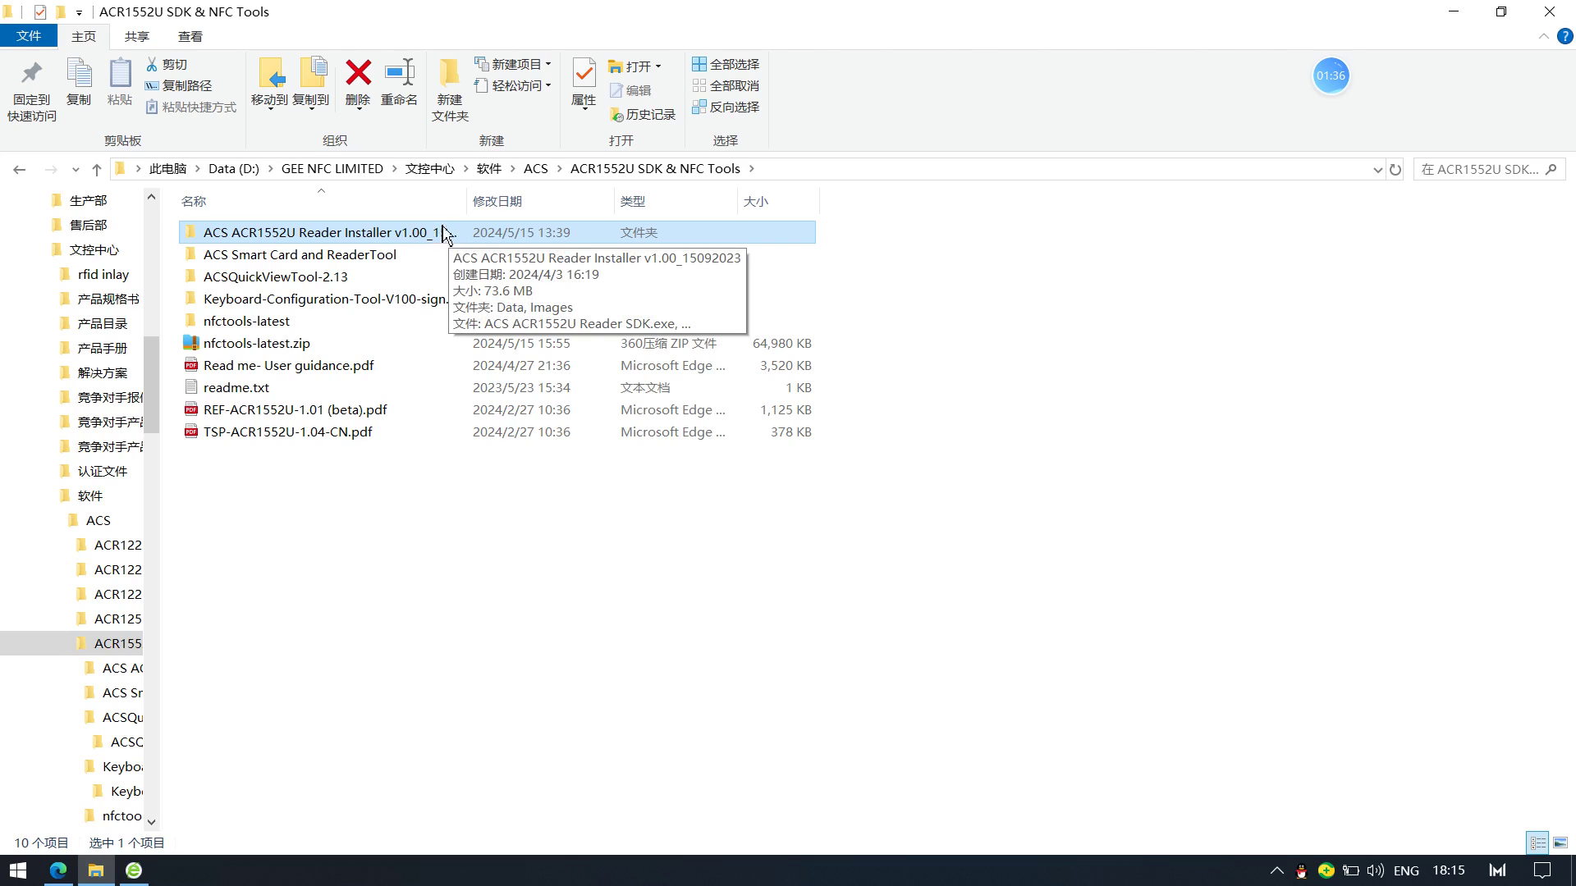
{"action": "left_click", "coordinate": [375, 261]}
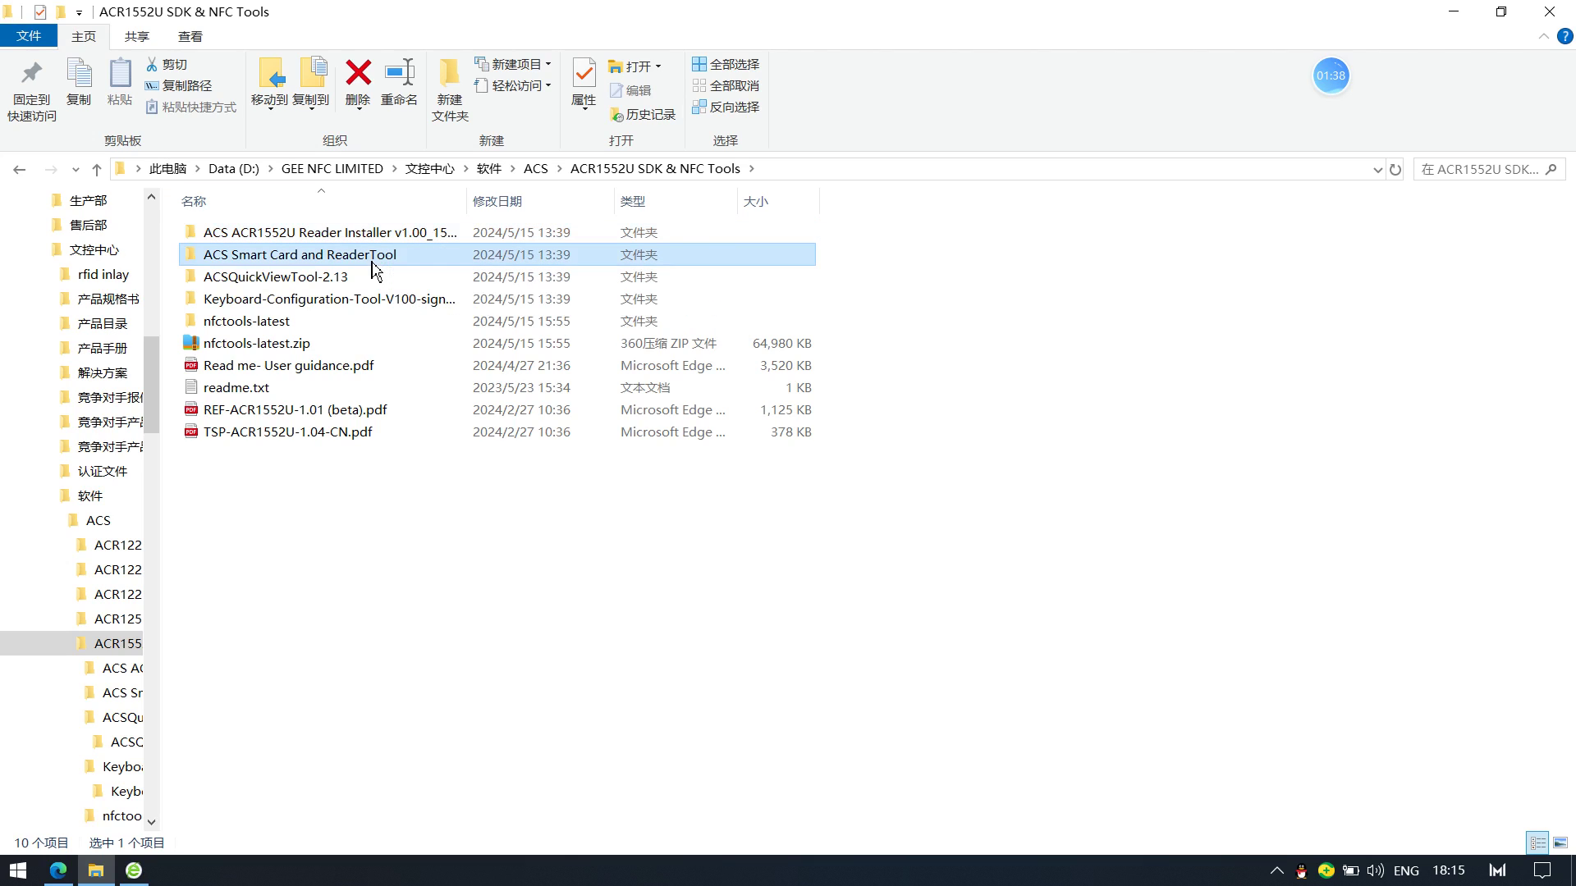
{"action": "left_click", "coordinate": [360, 281]}
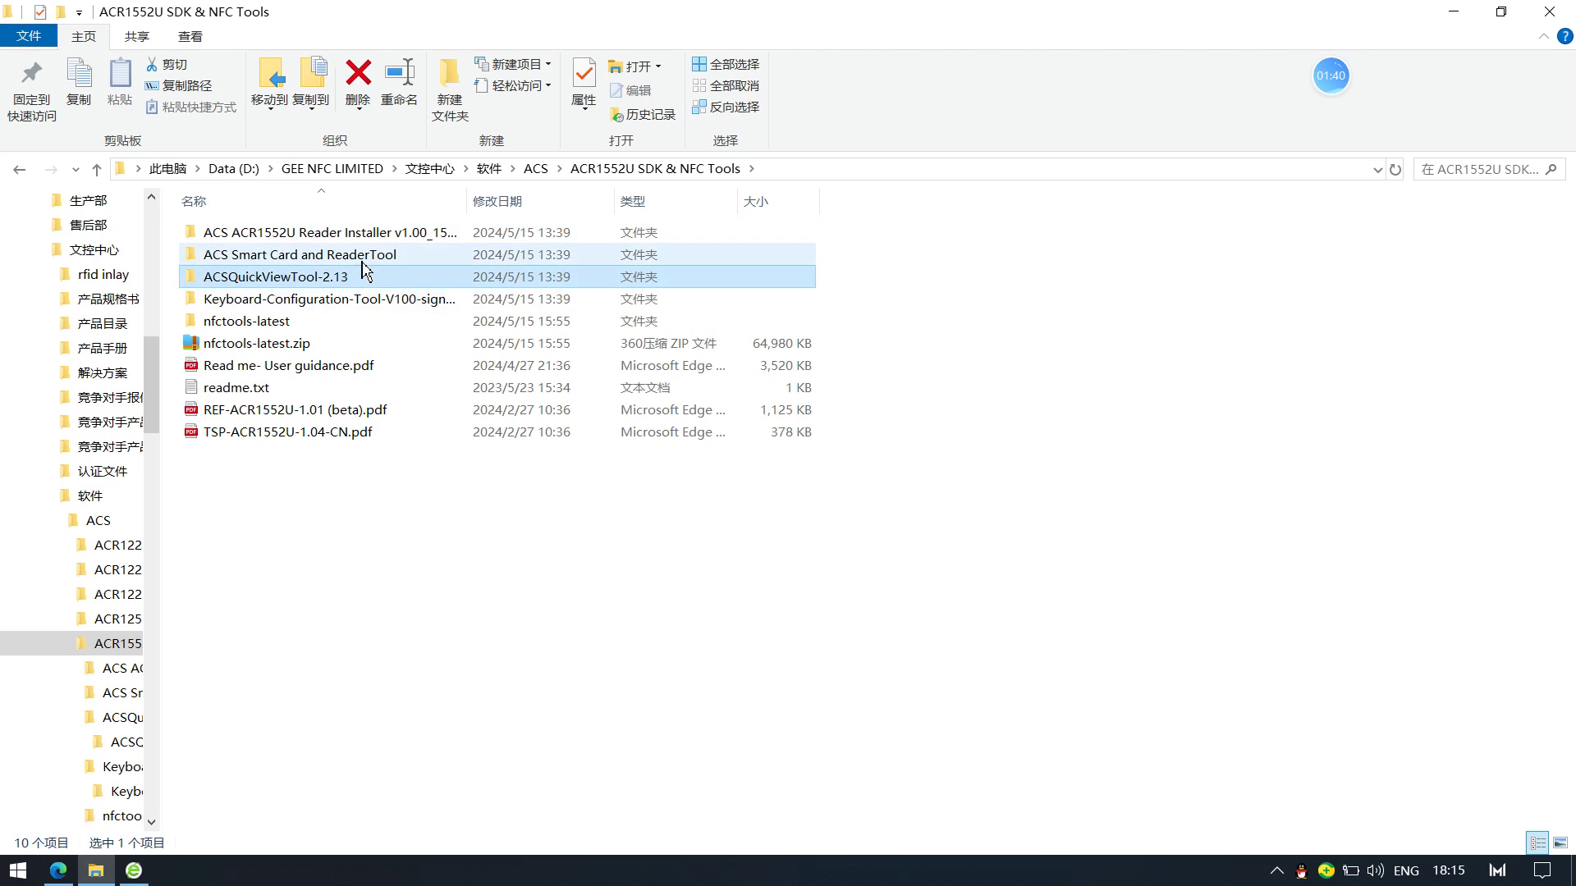
{"action": "left_click", "coordinate": [364, 265]}
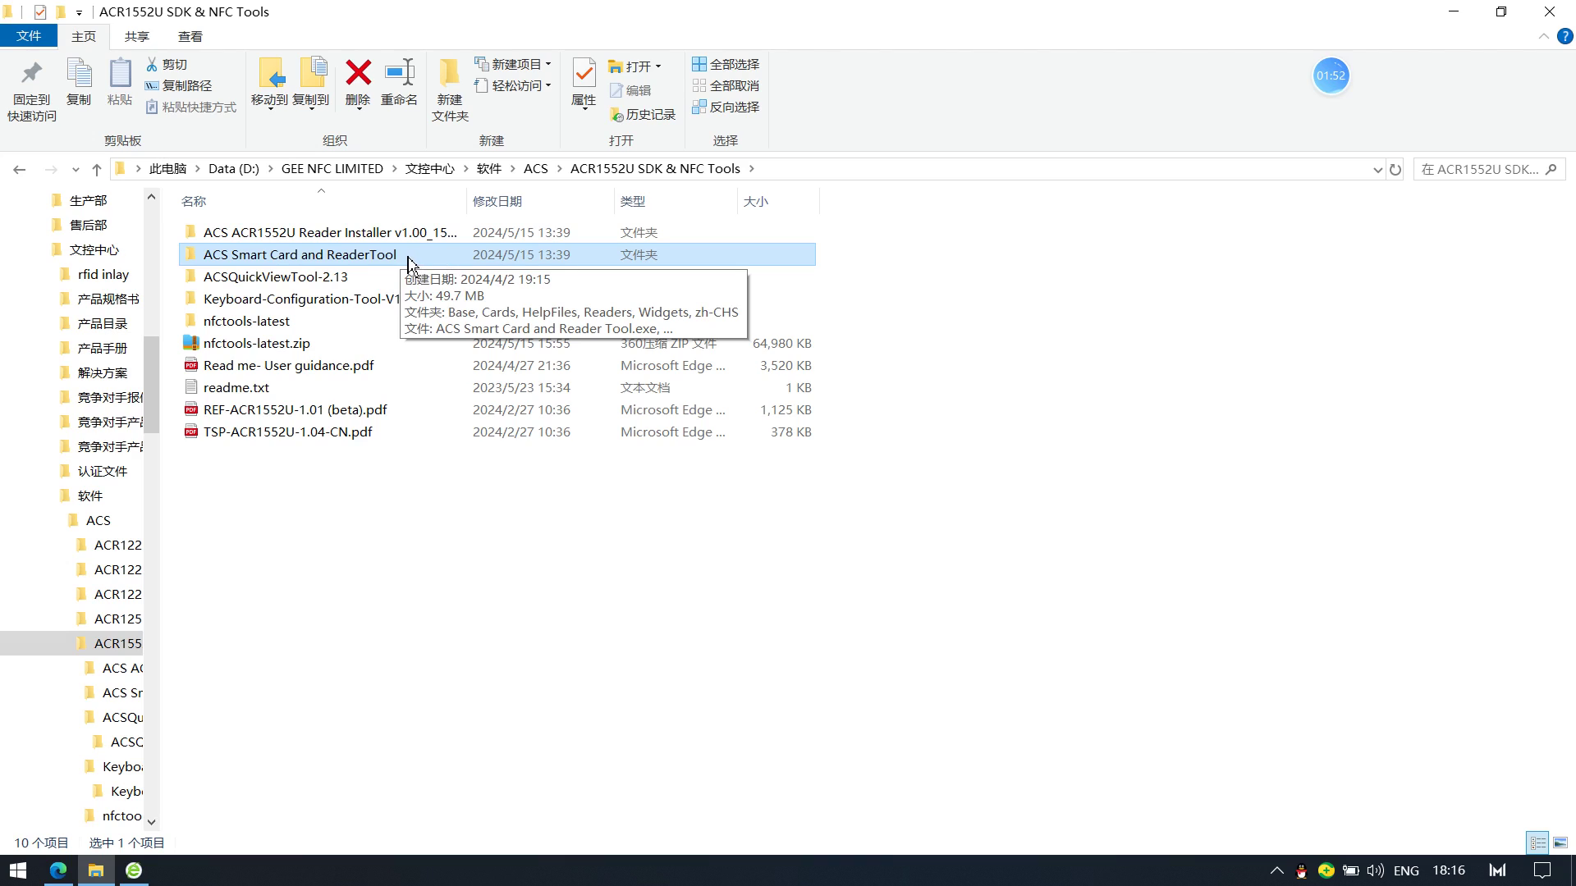
{"action": "left_click", "coordinate": [346, 282]}
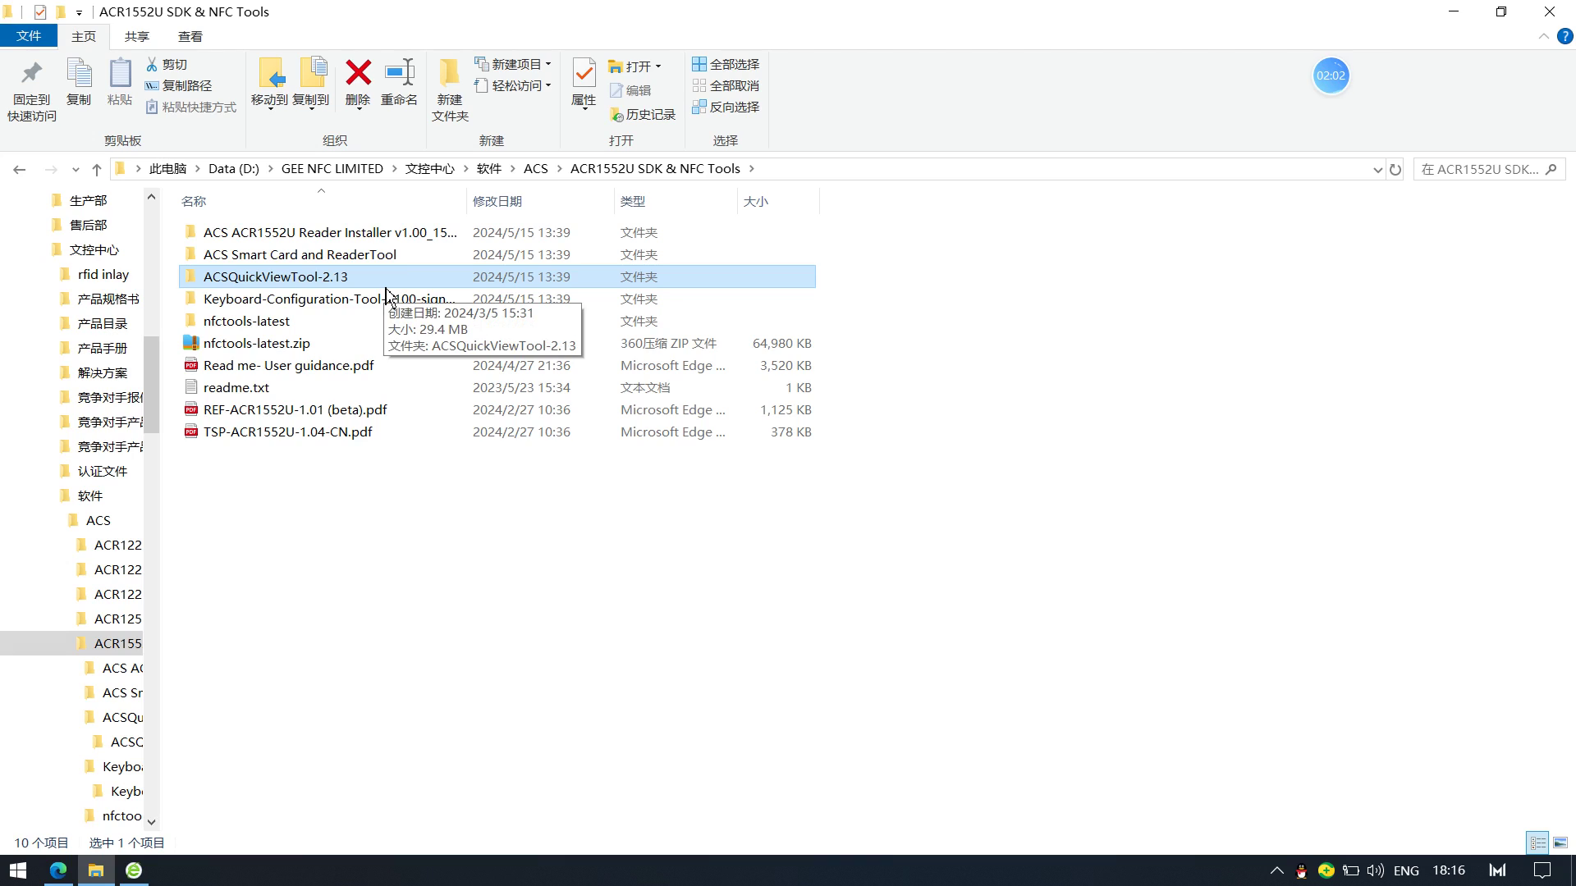
{"action": "left_click", "coordinate": [327, 305]}
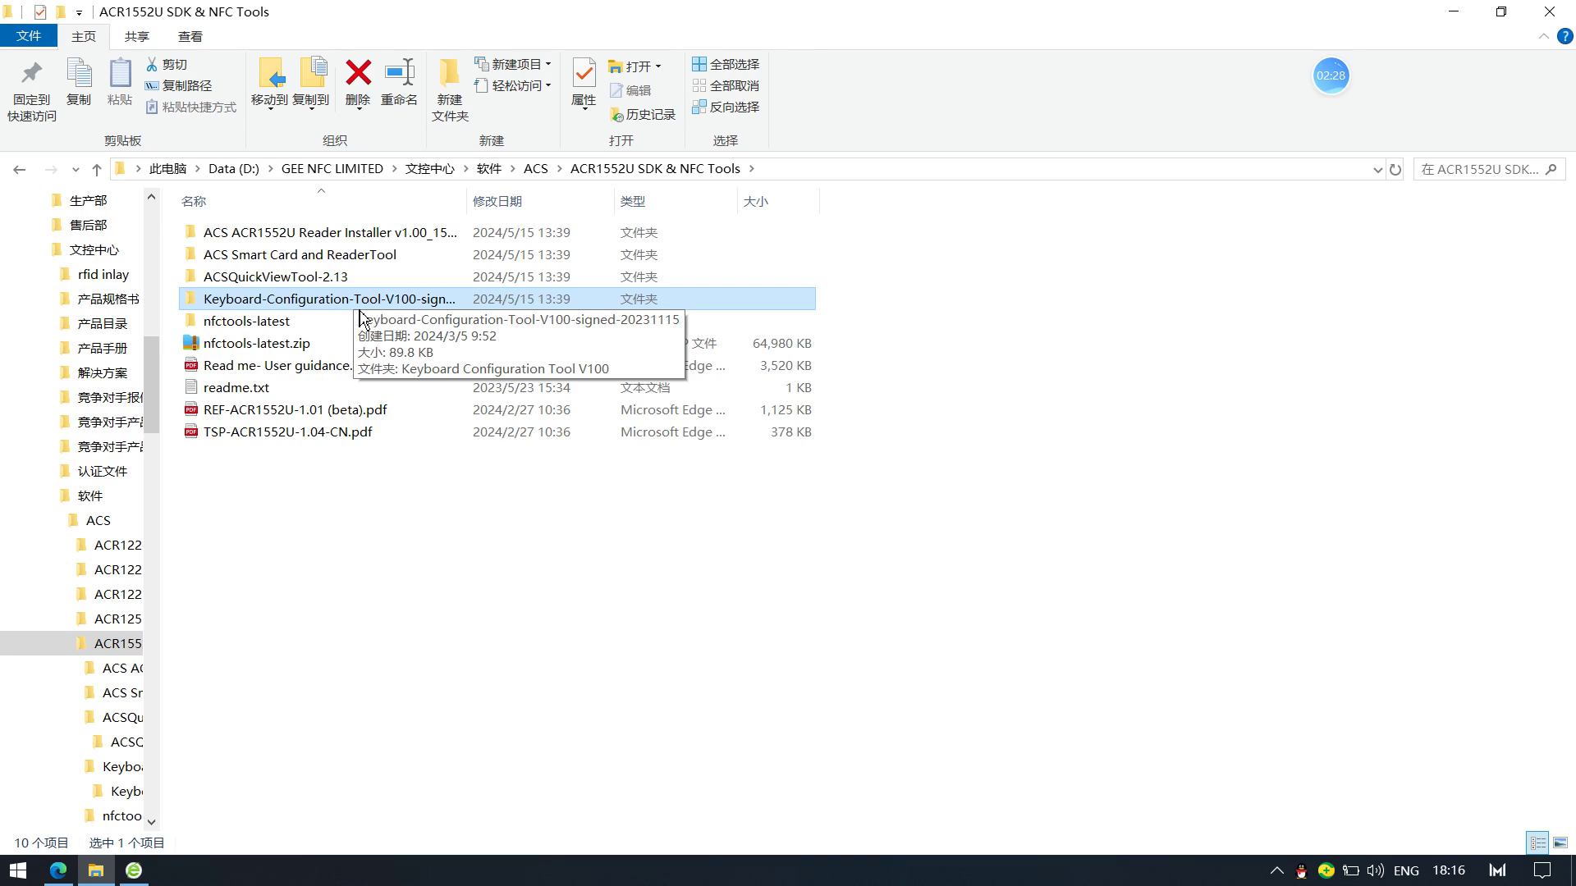
{"action": "left_click", "coordinate": [284, 325]}
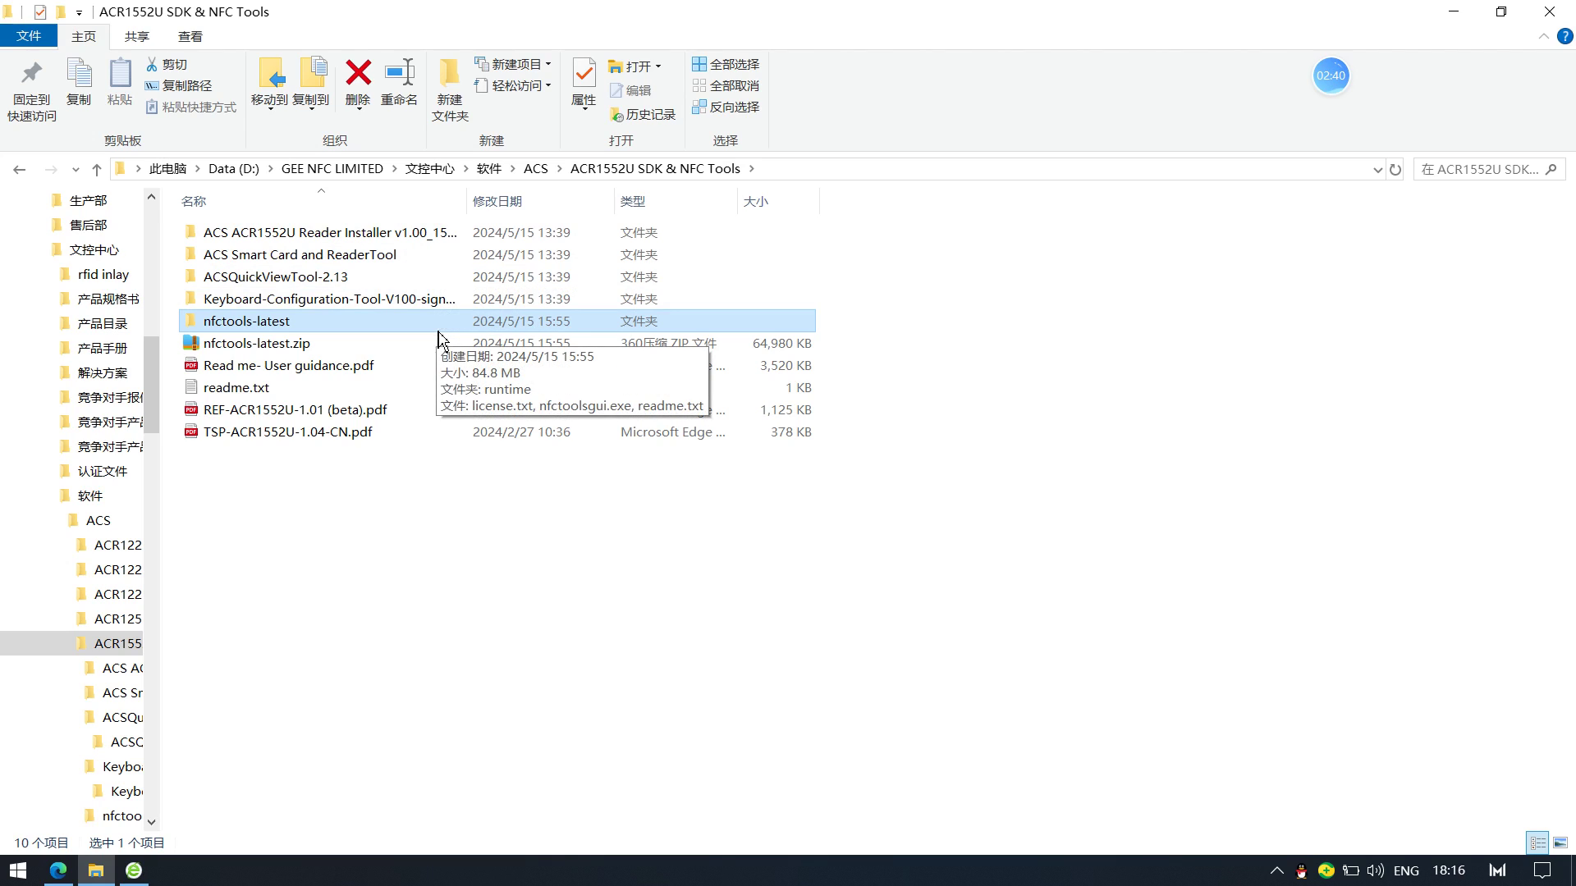
Launch ACS QuickView Tool.exe from the nested ACSQuickViewTool-2.13 folder.
{"action": "double_click", "coordinate": [304, 282]}
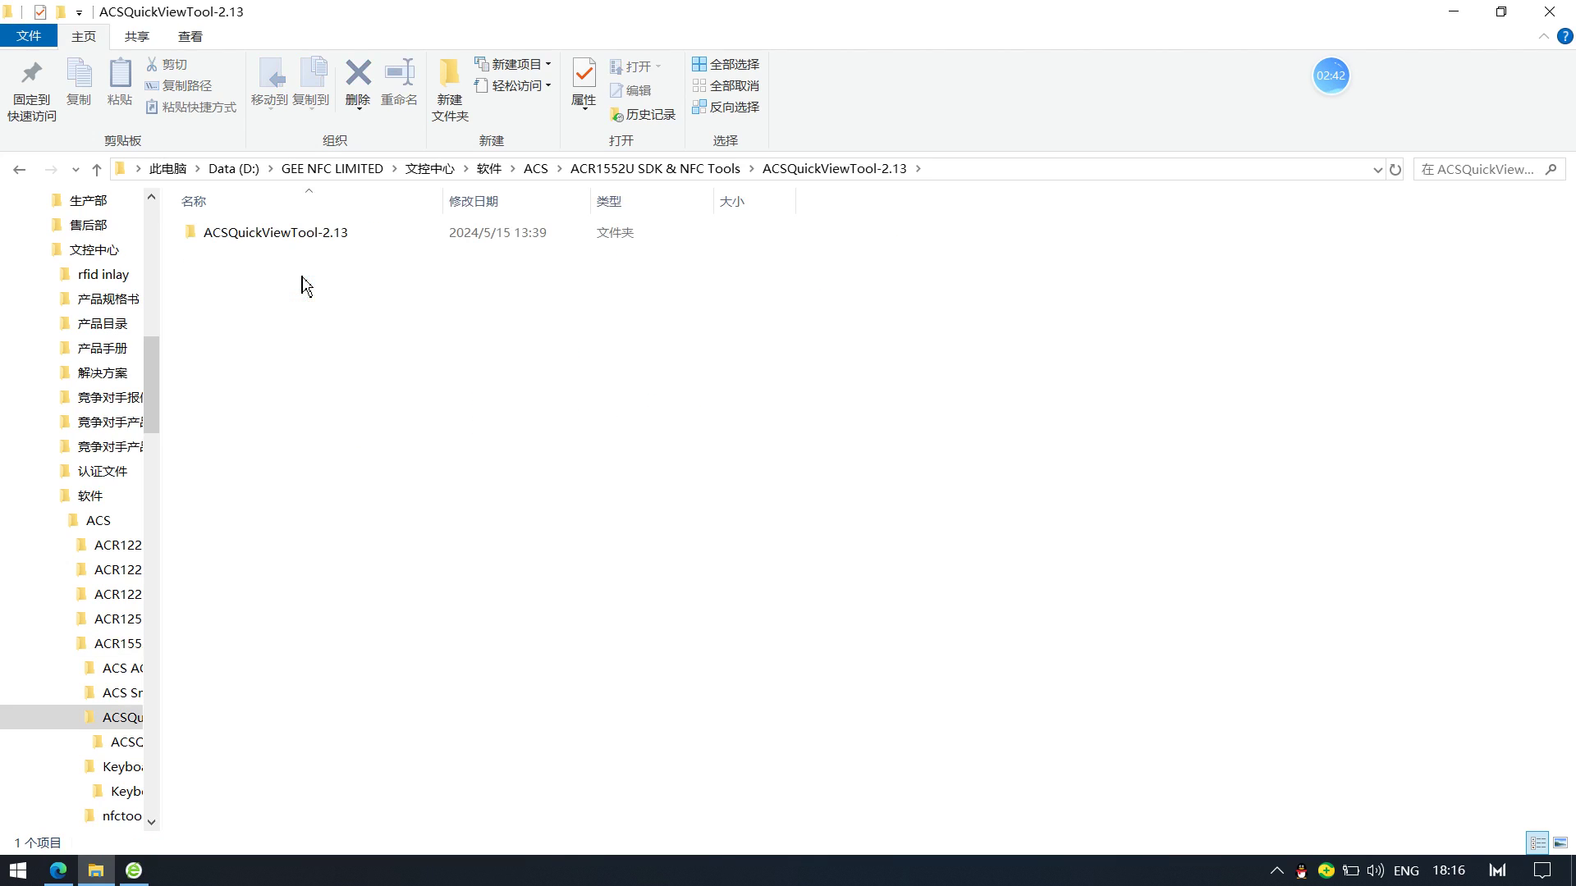
{"action": "double_click", "coordinate": [319, 232]}
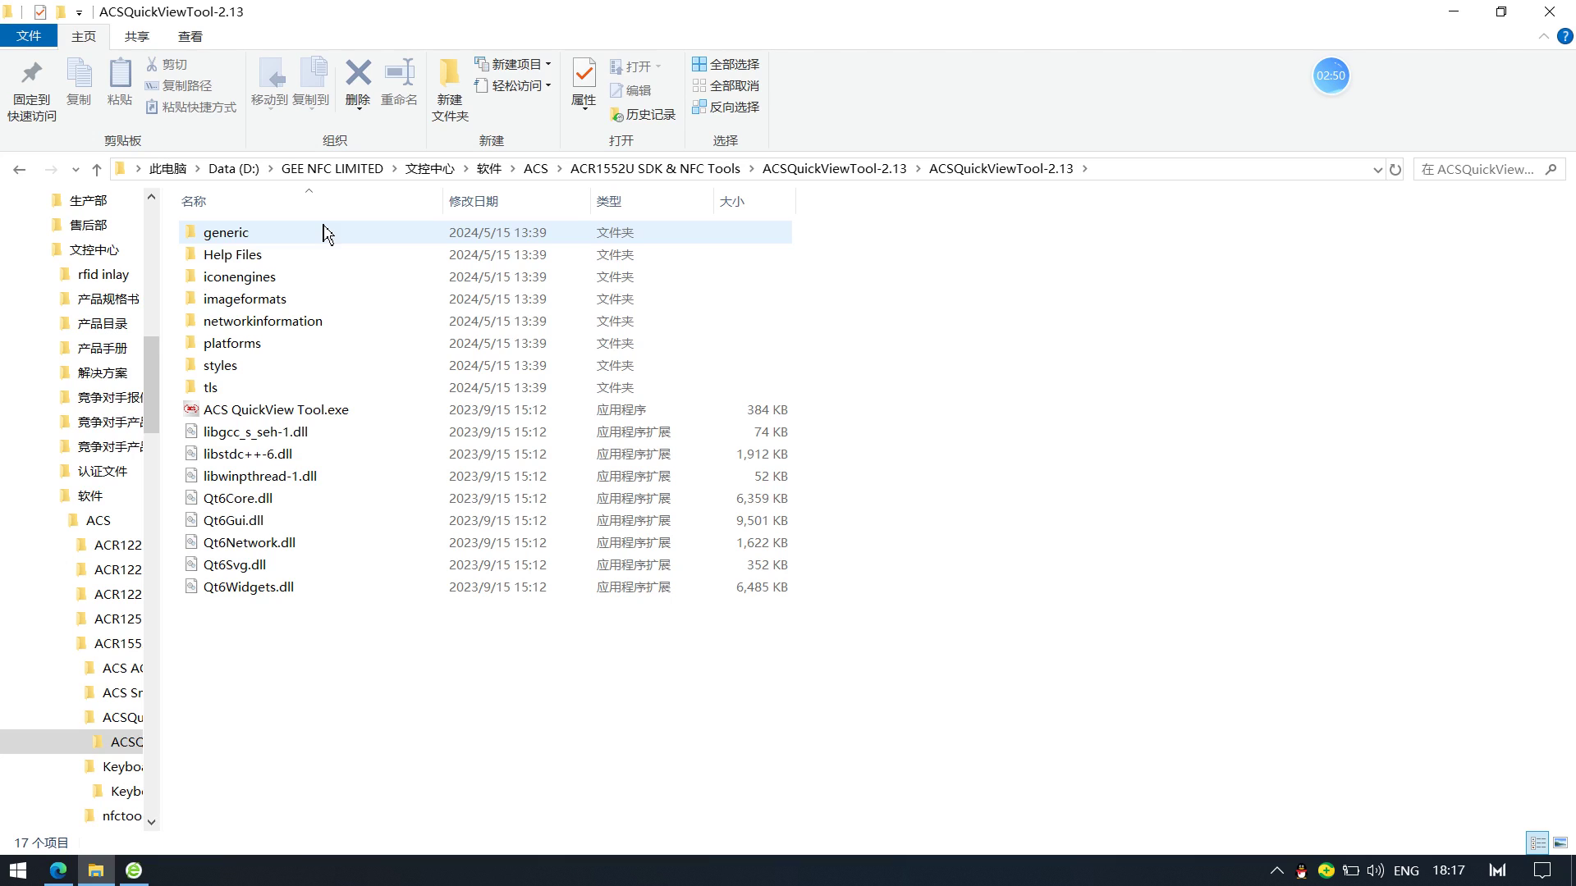
{"action": "left_click", "coordinate": [234, 414]}
{"action": "double_click", "coordinate": [234, 414]}
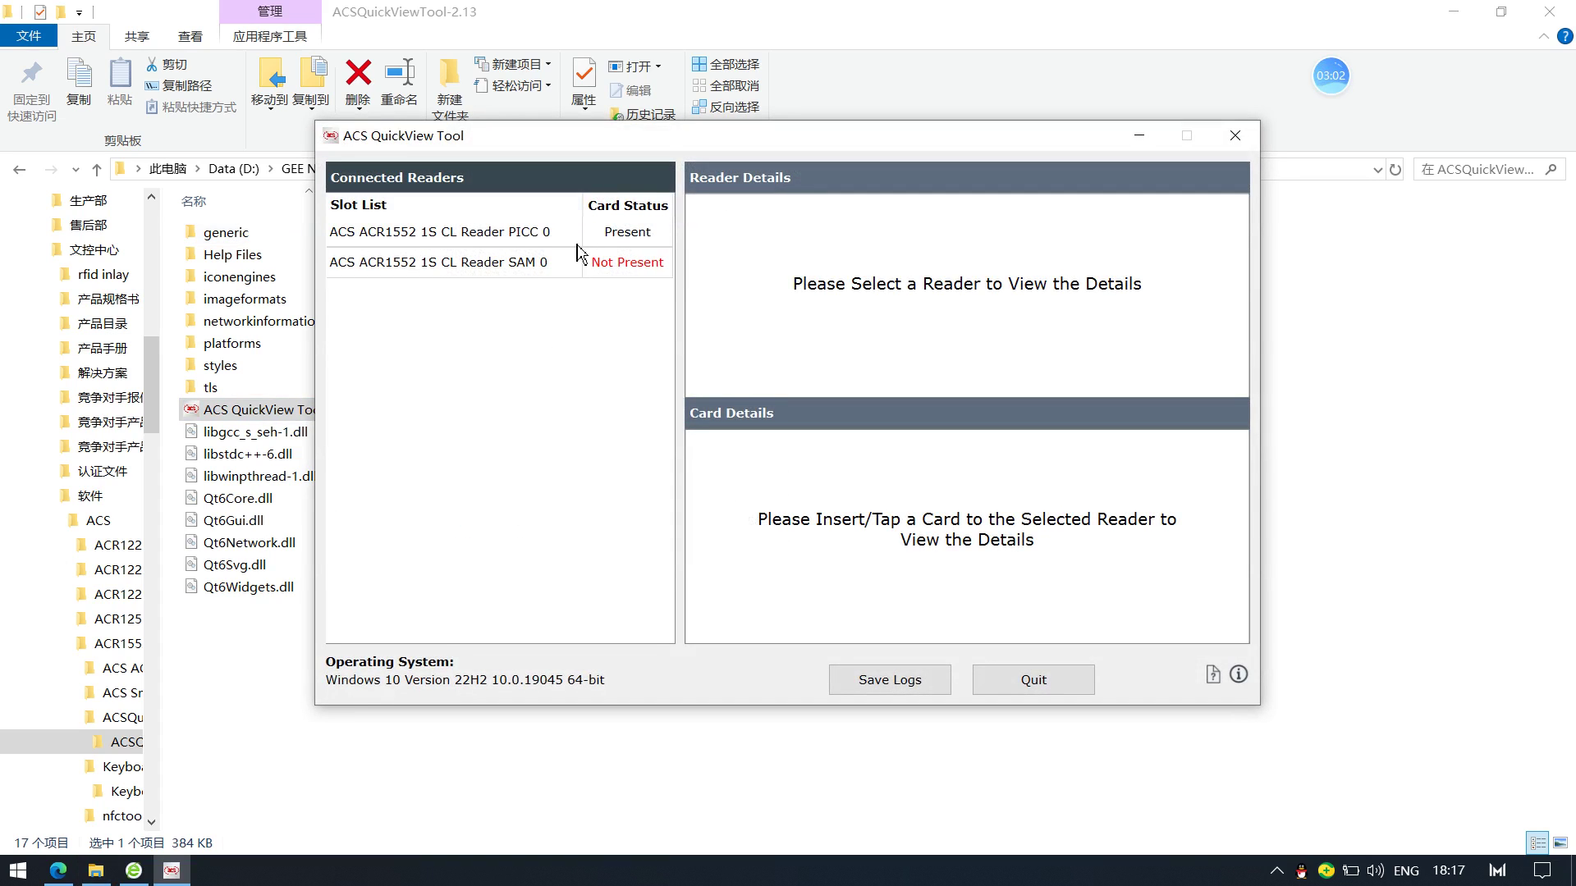
Compare the reader and card details of the ACR1552 PICC 0 and SAM 0 slots, and close the QuickView tool.
{"action": "left_click", "coordinate": [539, 244]}
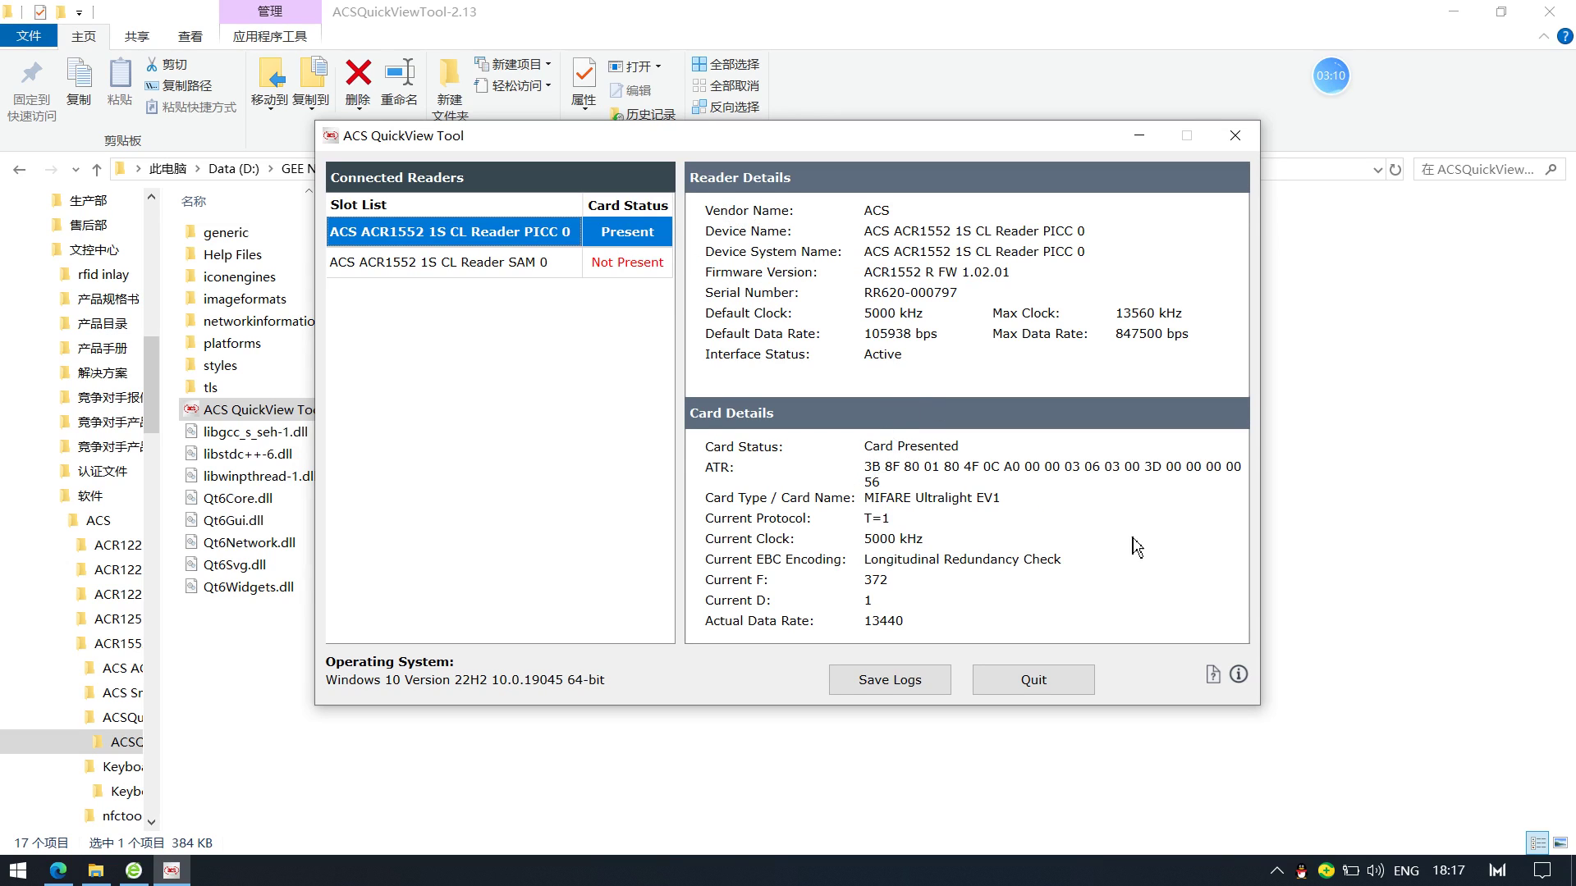
{"action": "left_click", "coordinate": [525, 266]}
{"action": "left_click", "coordinate": [524, 238]}
{"action": "left_click", "coordinate": [522, 261]}
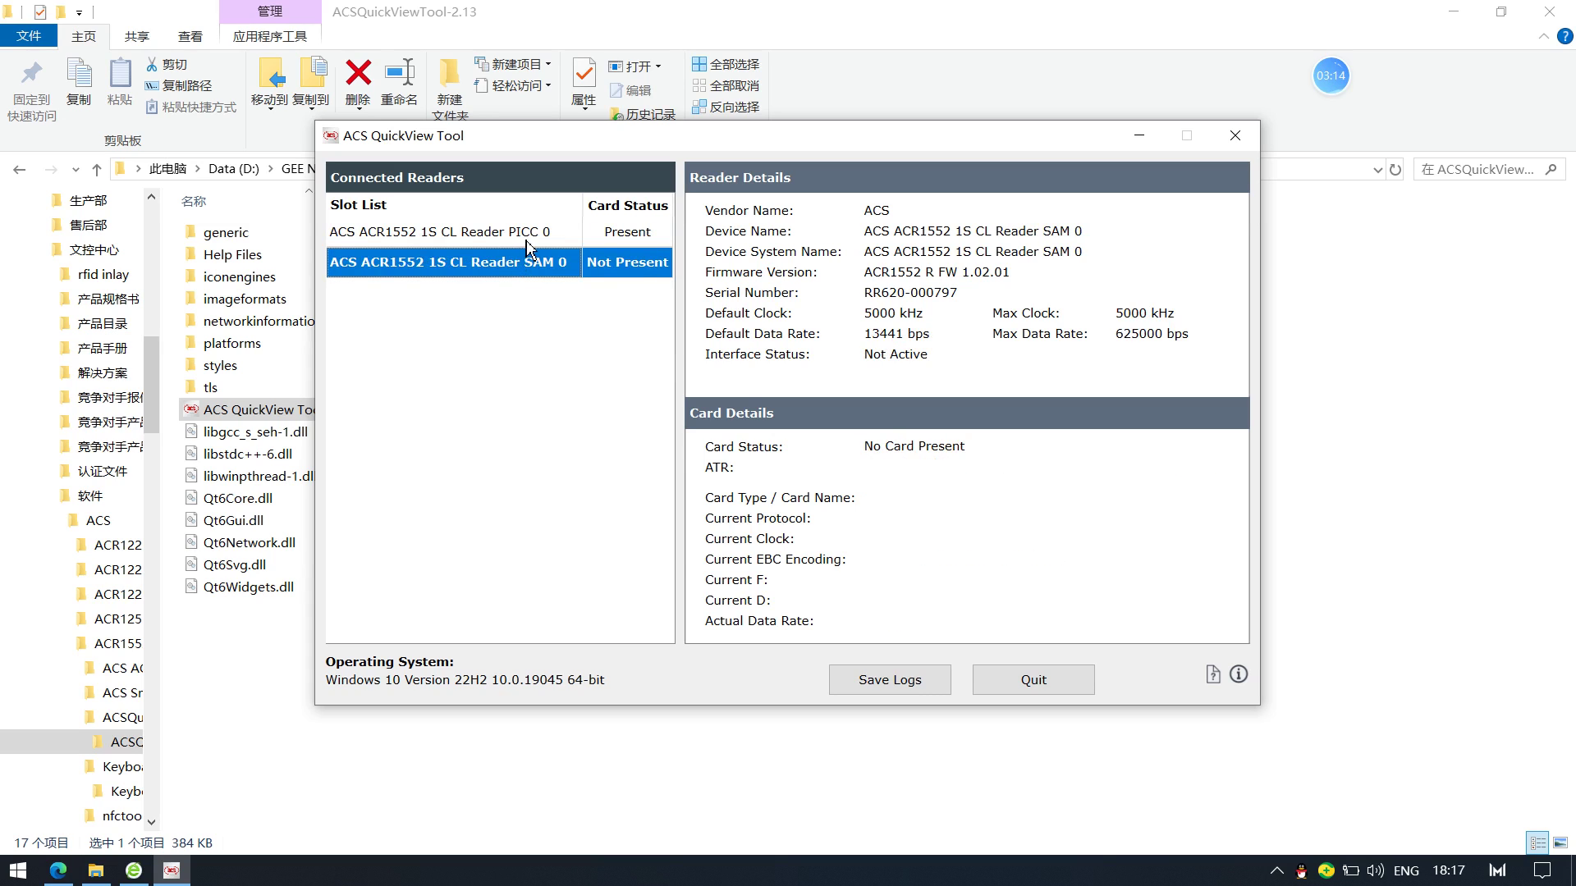
{"action": "left_click", "coordinate": [532, 234]}
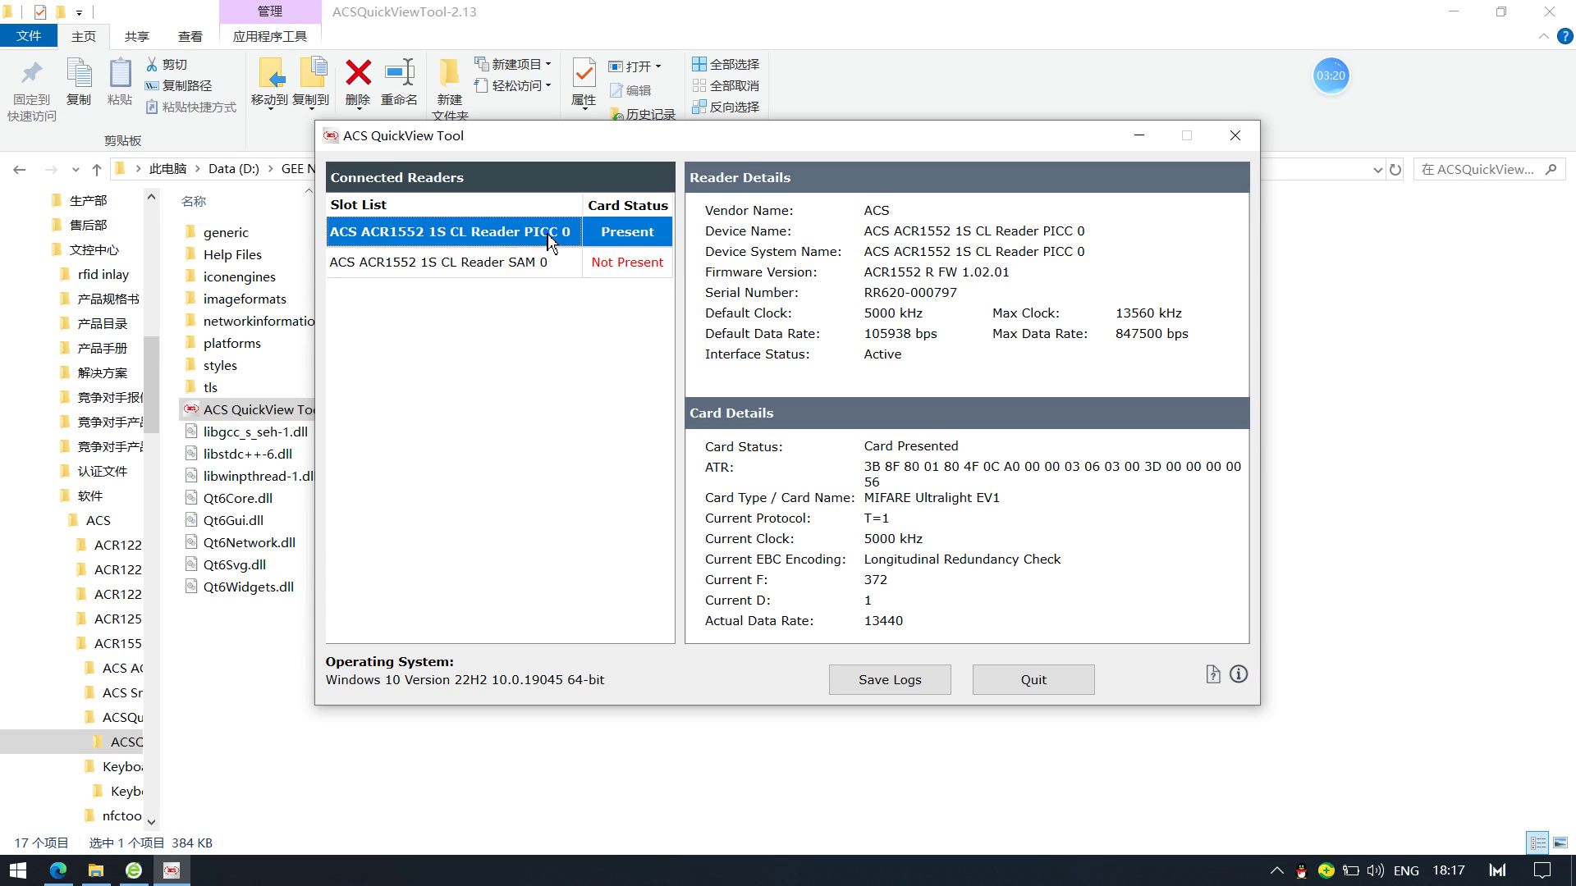
{"action": "left_click", "coordinate": [518, 267]}
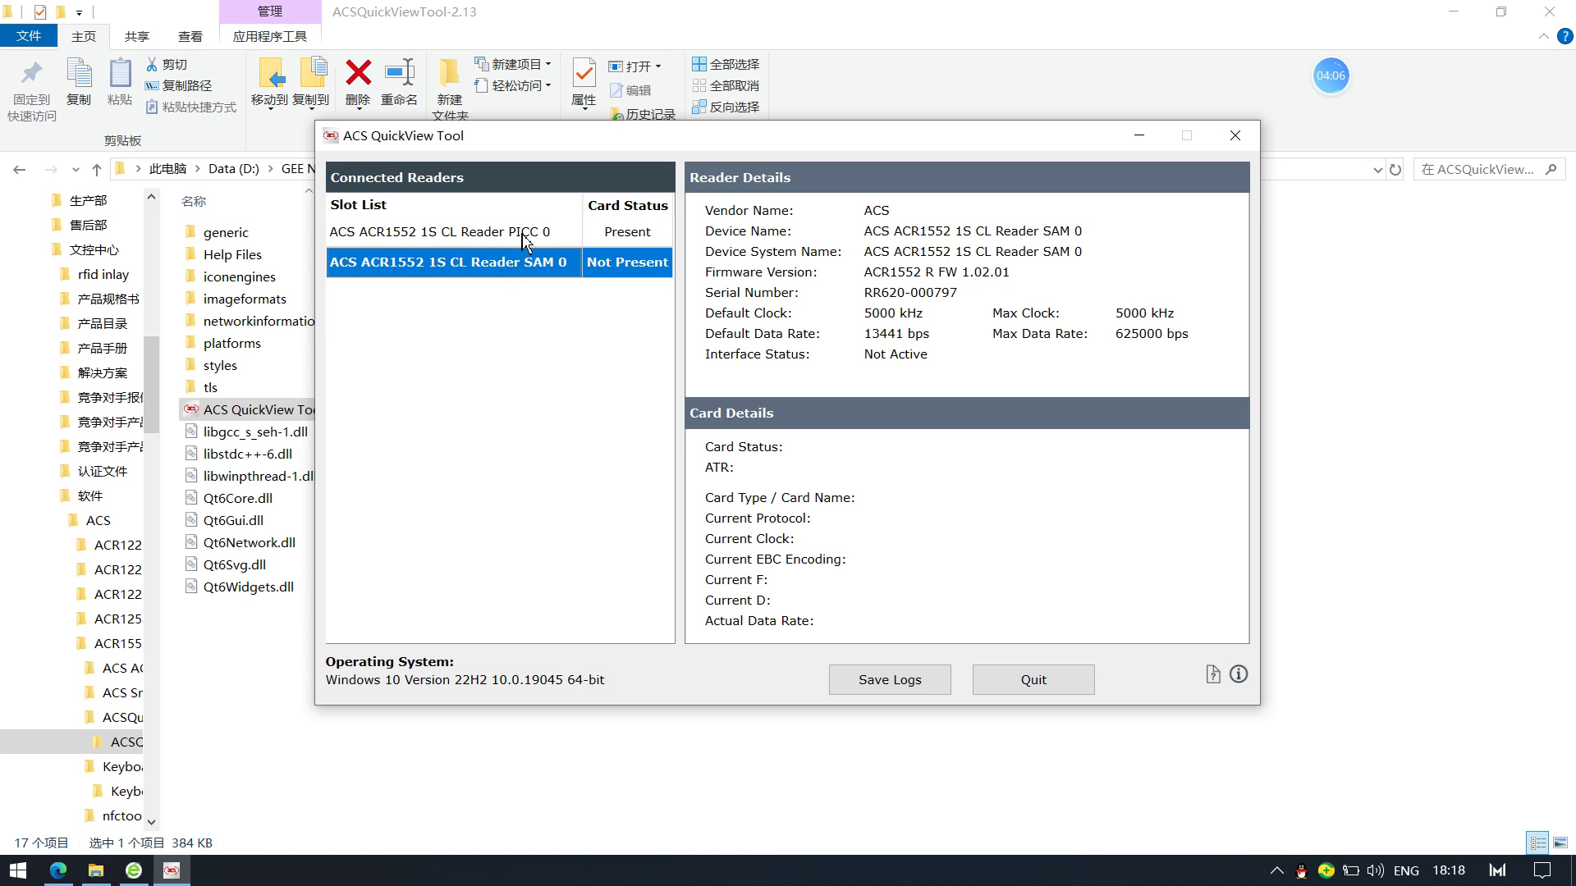
{"action": "left_click", "coordinate": [523, 237]}
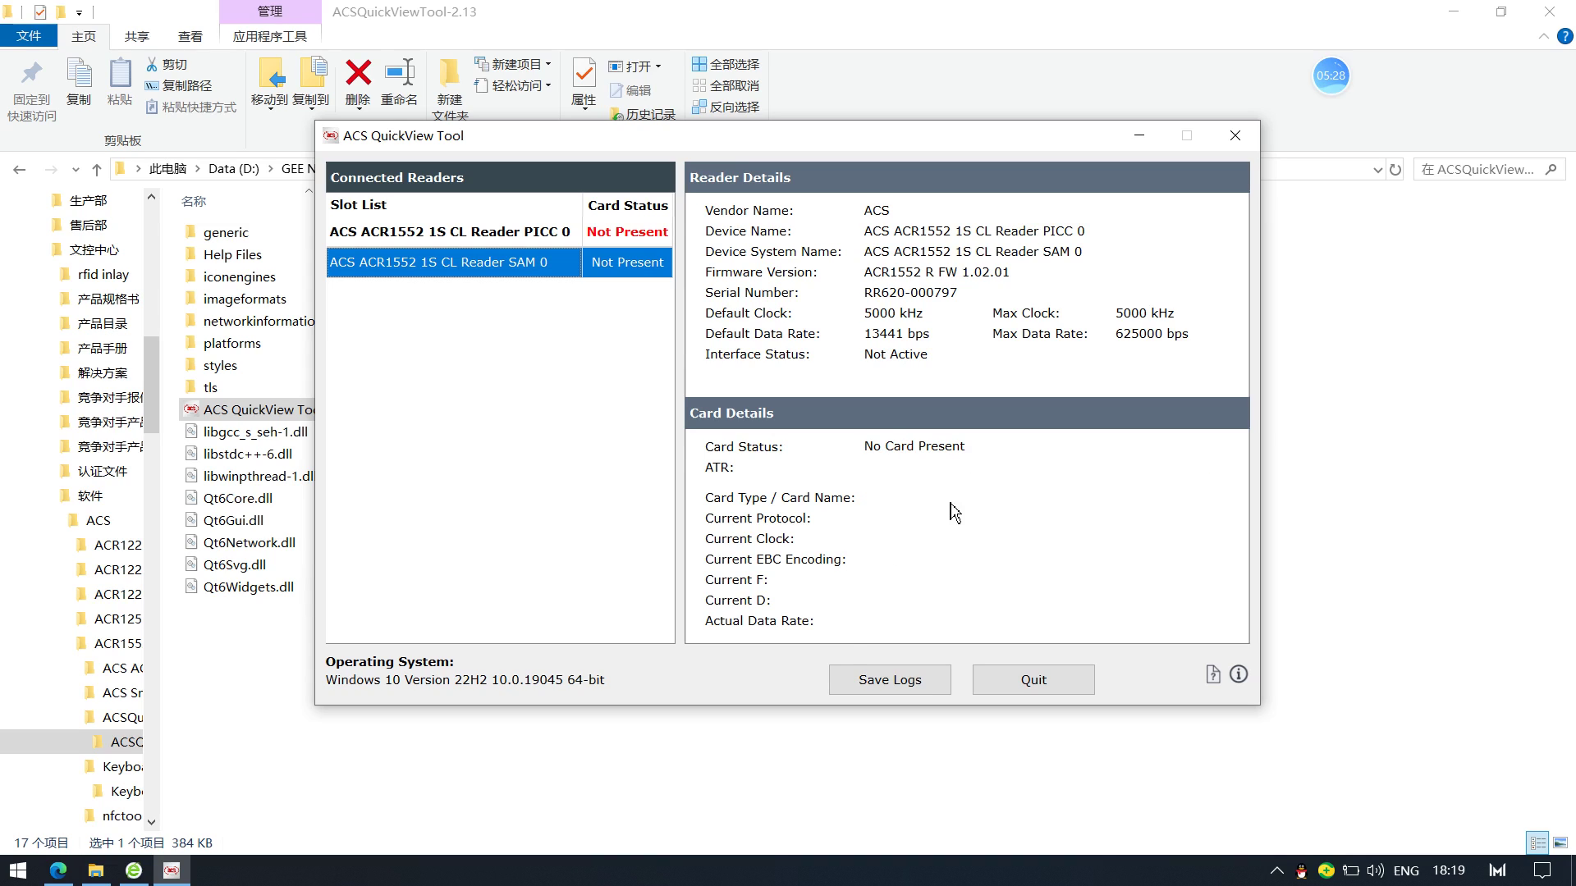
{"action": "left_click", "coordinate": [556, 235]}
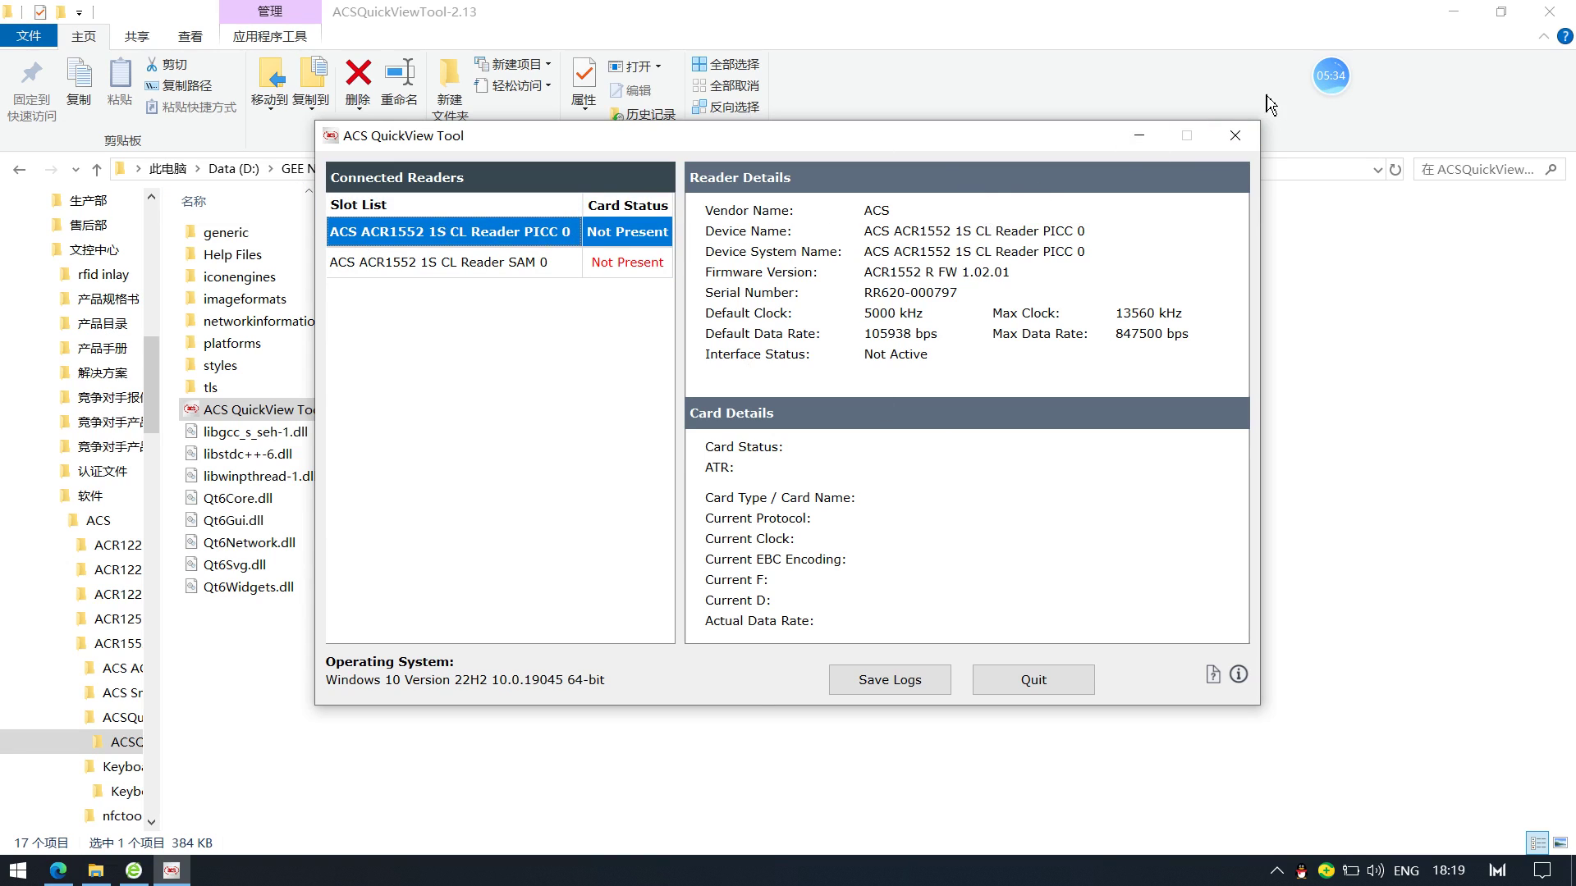
{"action": "left_click", "coordinate": [1233, 136]}
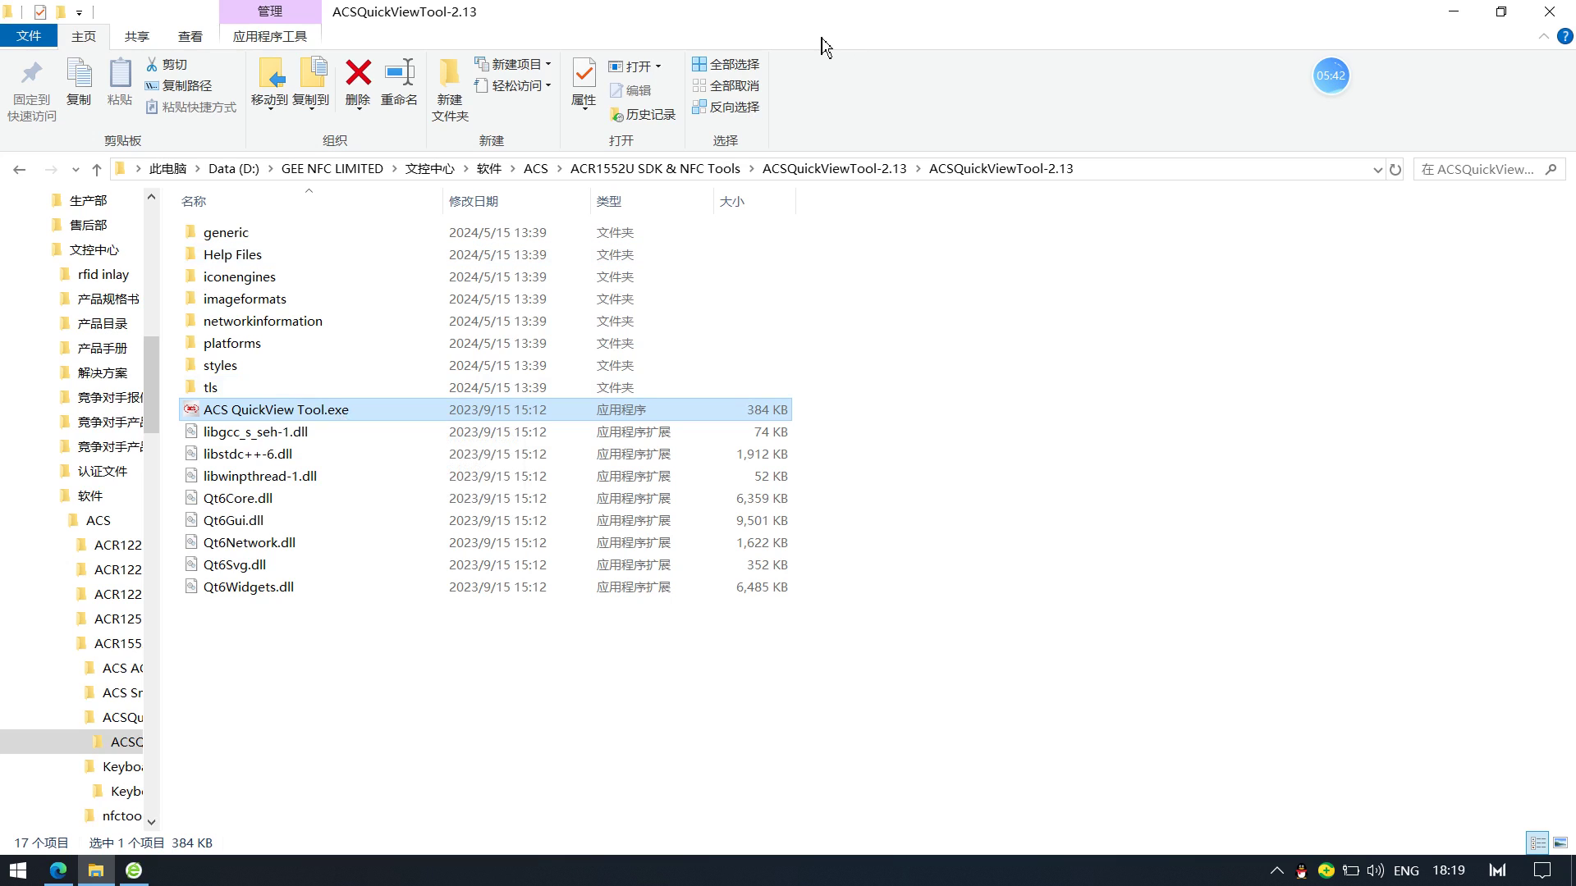
Launch the ACR15XX keyboard configuration tool from the Keyboard-Configuration-Tool-V100 folder and connect to the ACR1552 PICC 0 reader.
{"action": "left_click", "coordinate": [703, 173]}
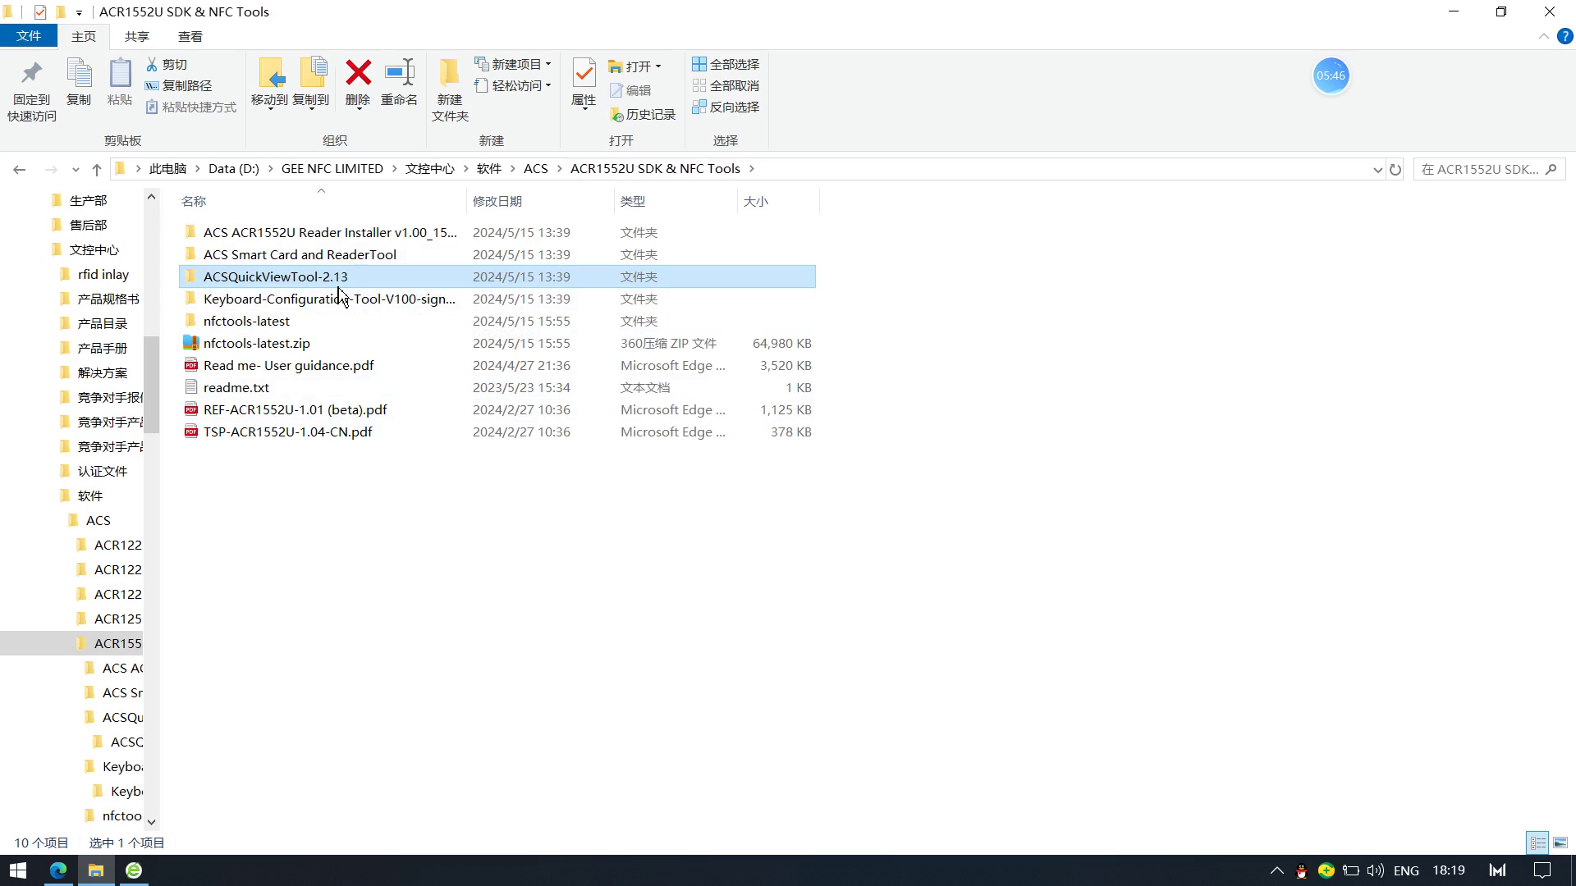
{"action": "double_click", "coordinate": [300, 308]}
{"action": "double_click", "coordinate": [297, 240]}
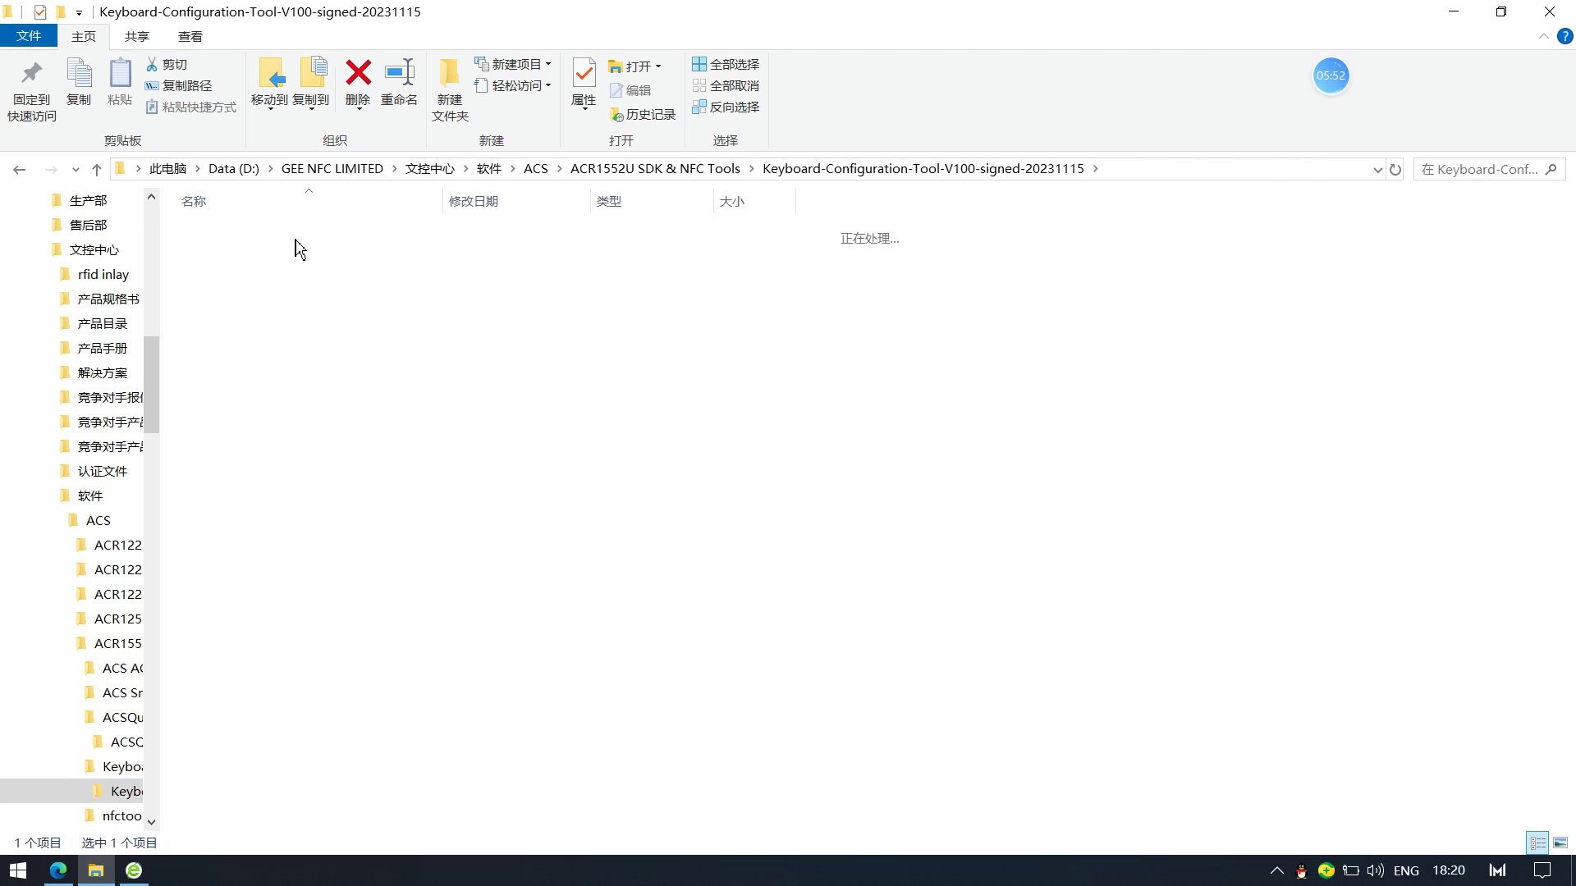
{"action": "left_click", "coordinate": [282, 239]}
{"action": "double_click", "coordinate": [282, 238]}
{"action": "left_click", "coordinate": [417, 257]}
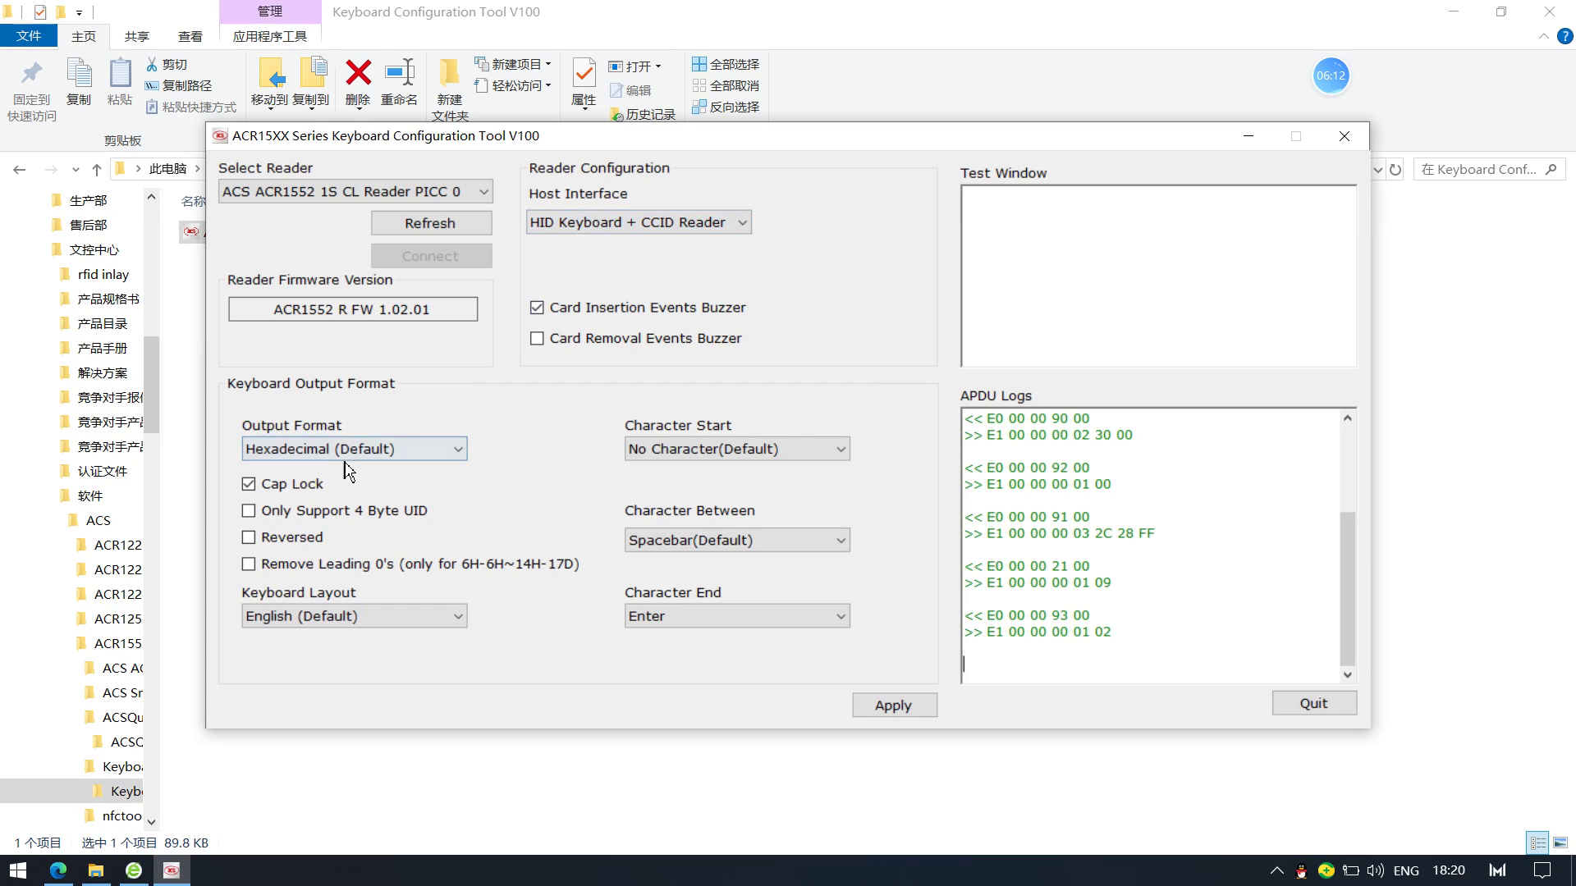
Review the output format and start character options, and apply the settings with Hexadecimal (Default) and No Character (Default).
{"action": "left_click", "coordinate": [459, 454]}
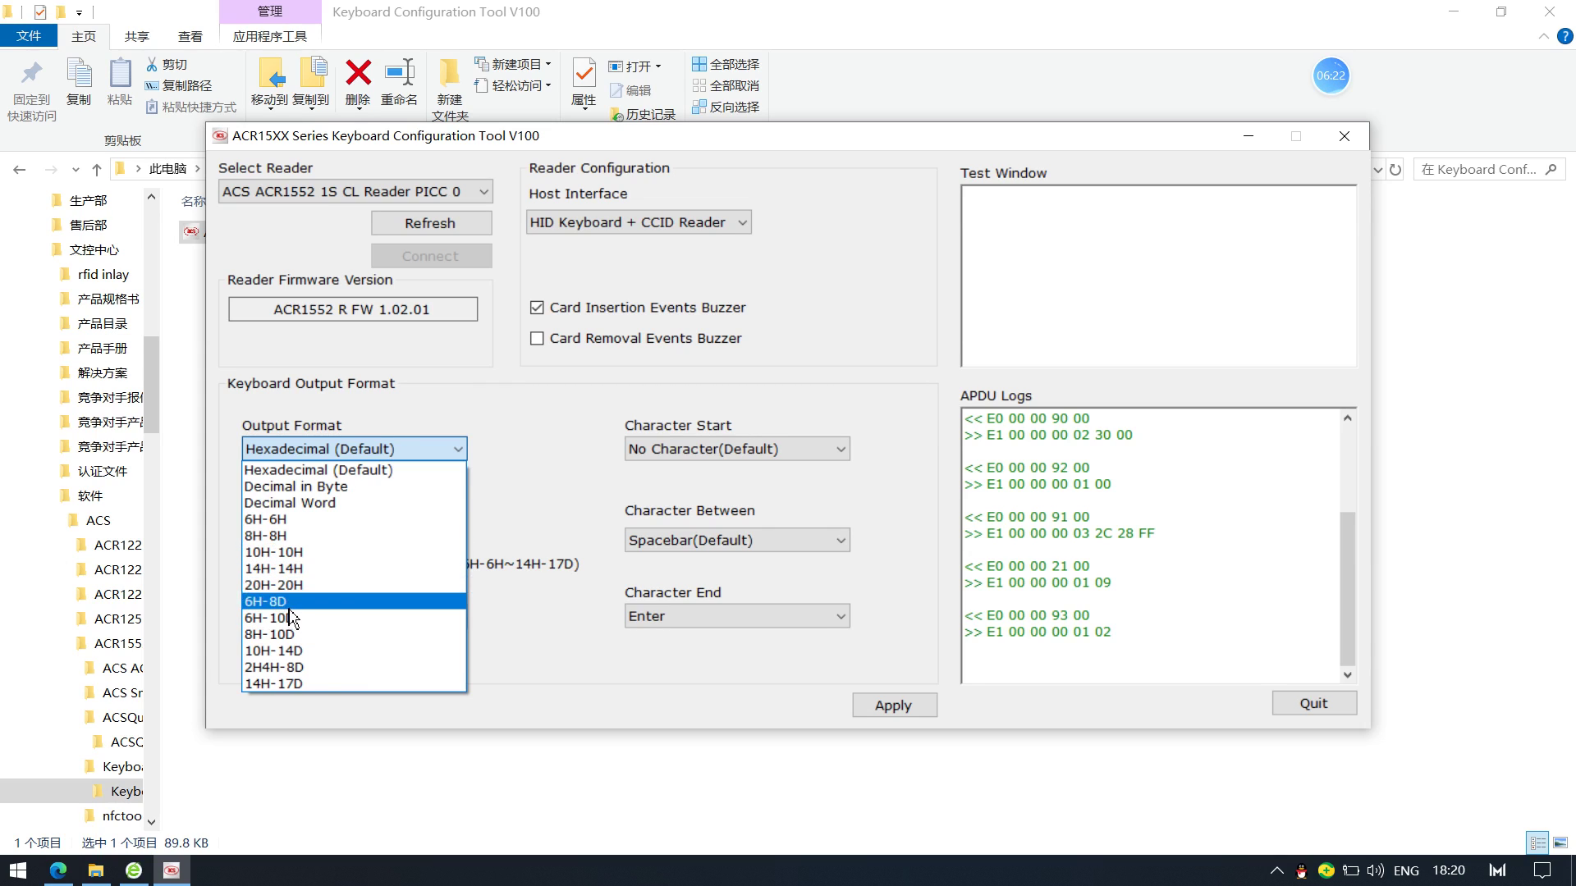
{"action": "left_click", "coordinate": [421, 407]}
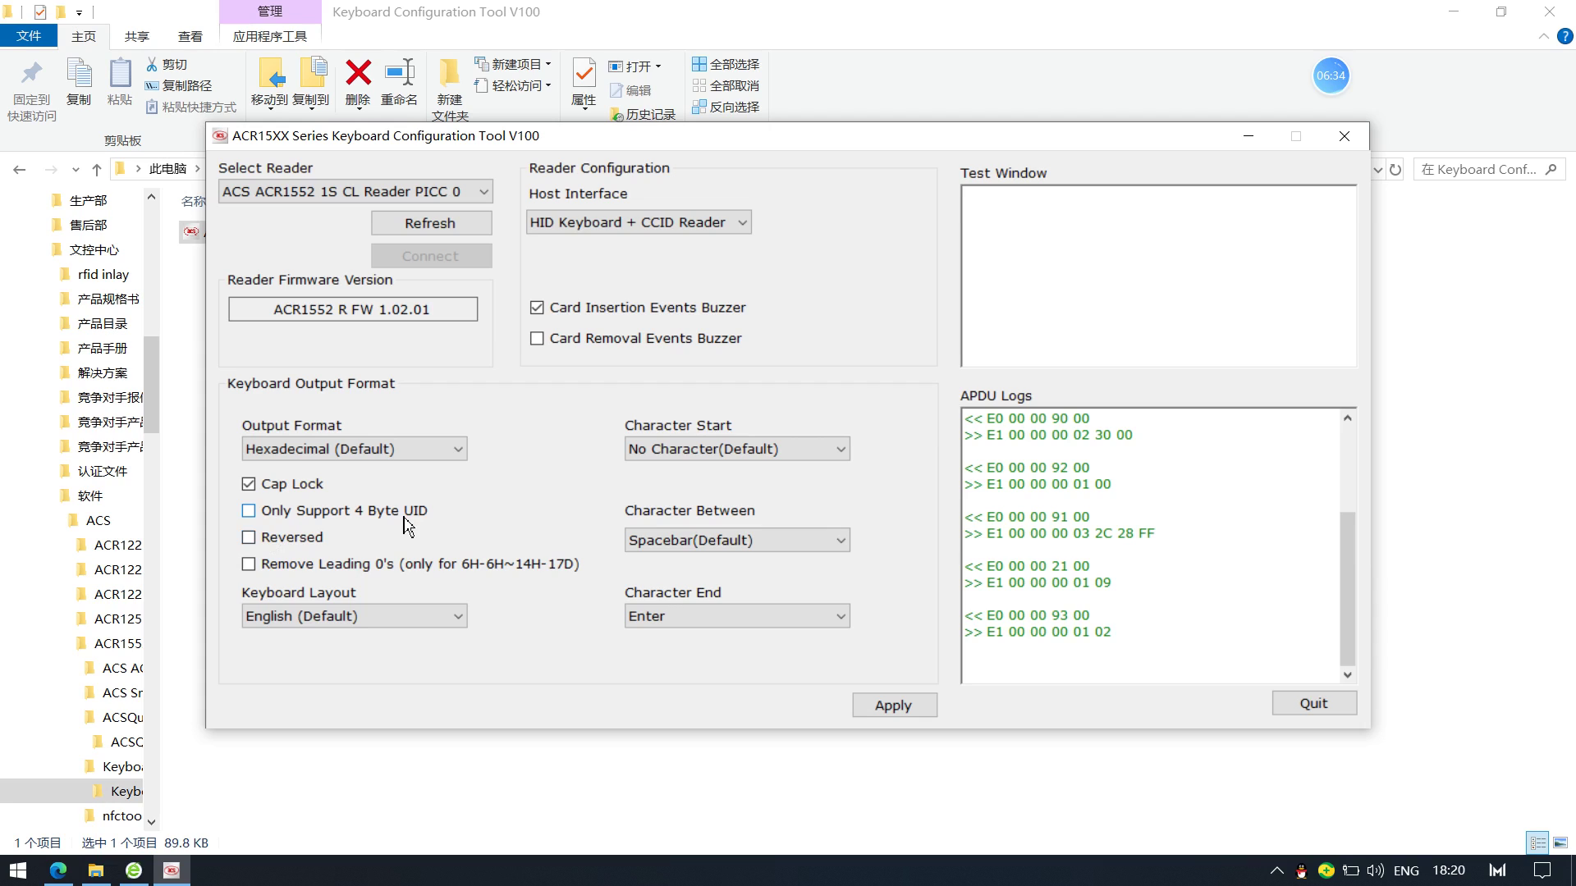
{"action": "left_click", "coordinate": [842, 457]}
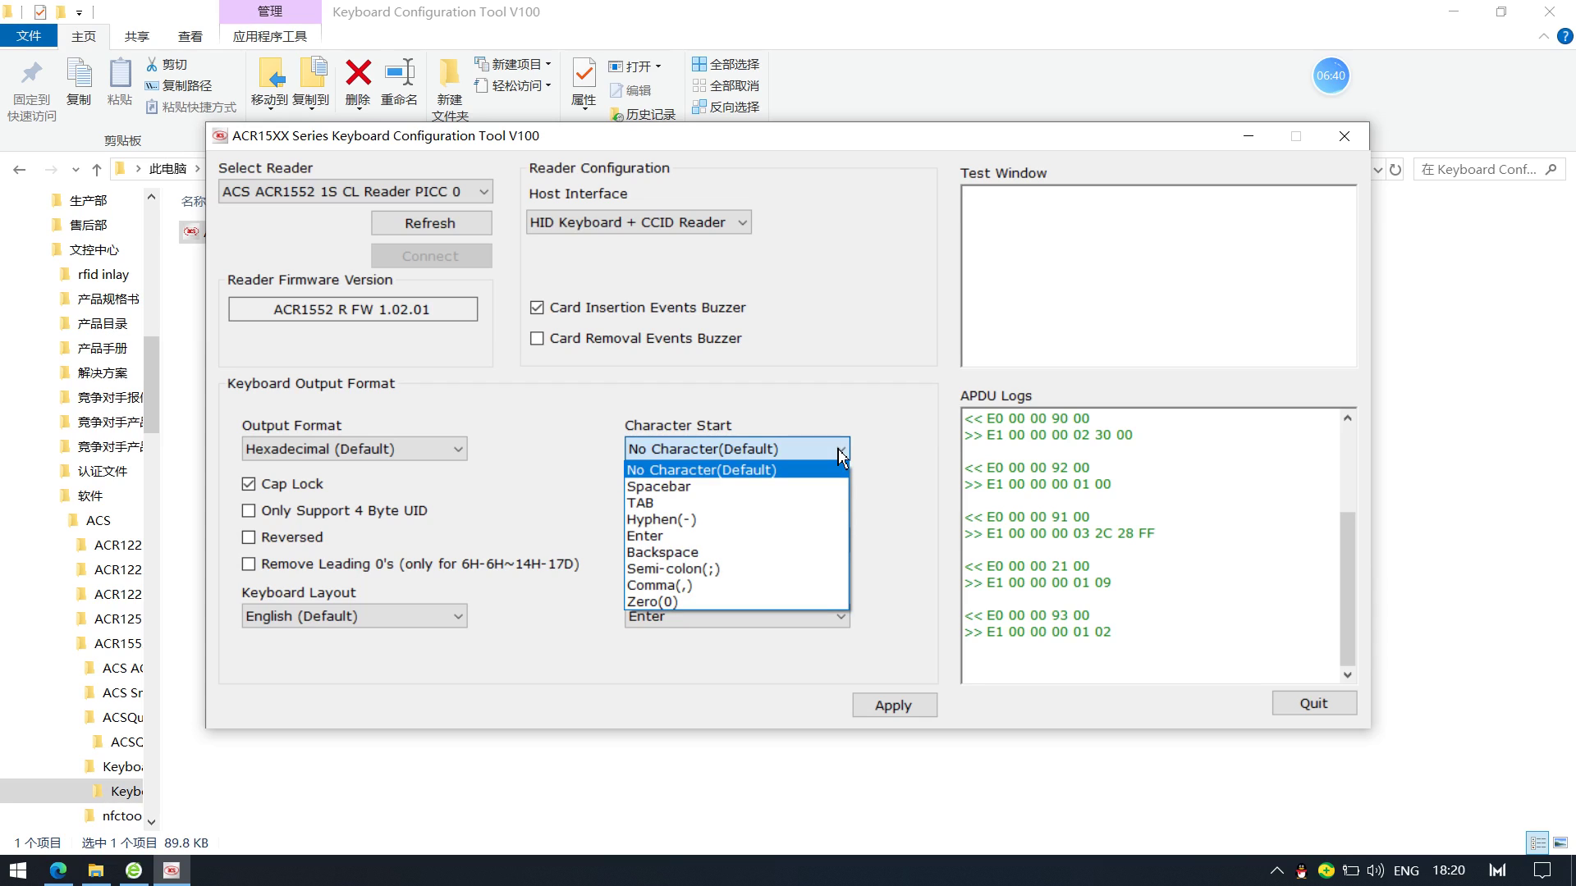
{"action": "left_click", "coordinate": [772, 428]}
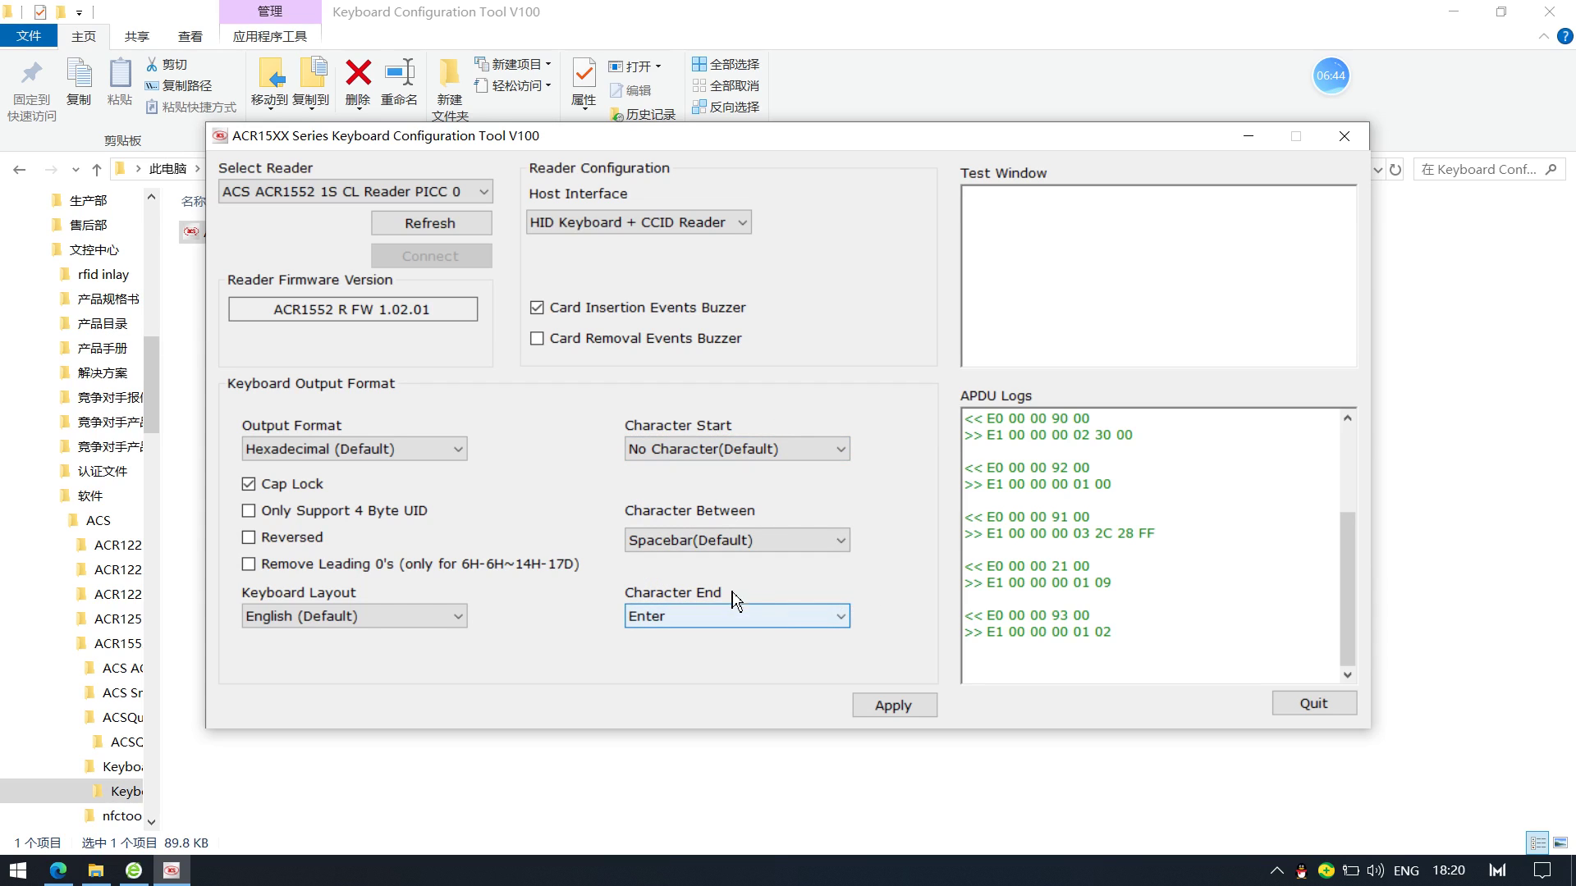
{"action": "left_click", "coordinate": [907, 709]}
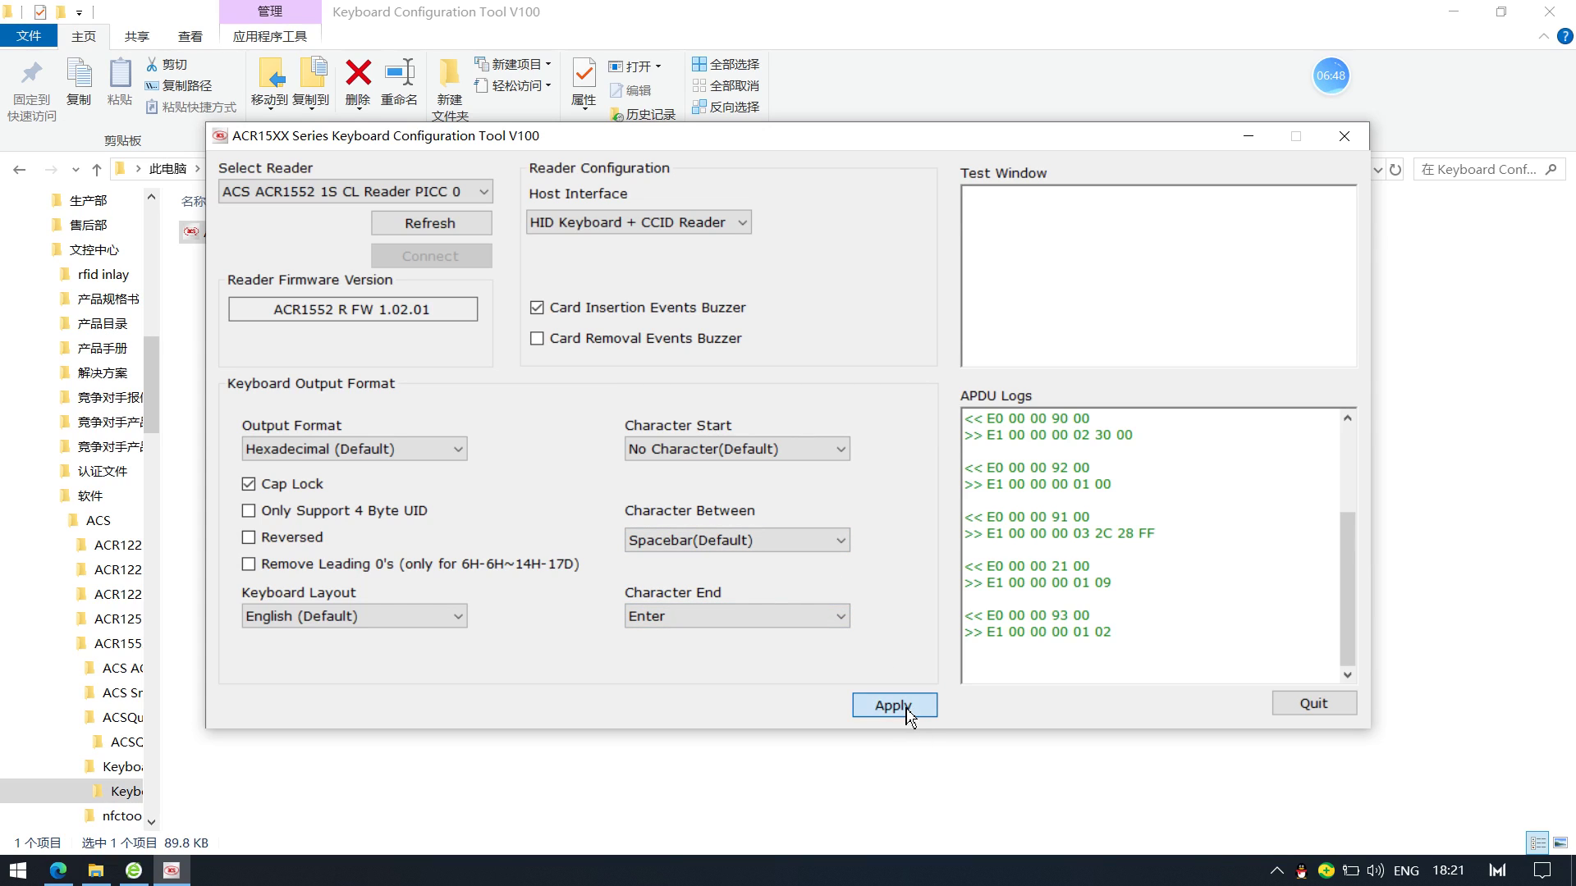
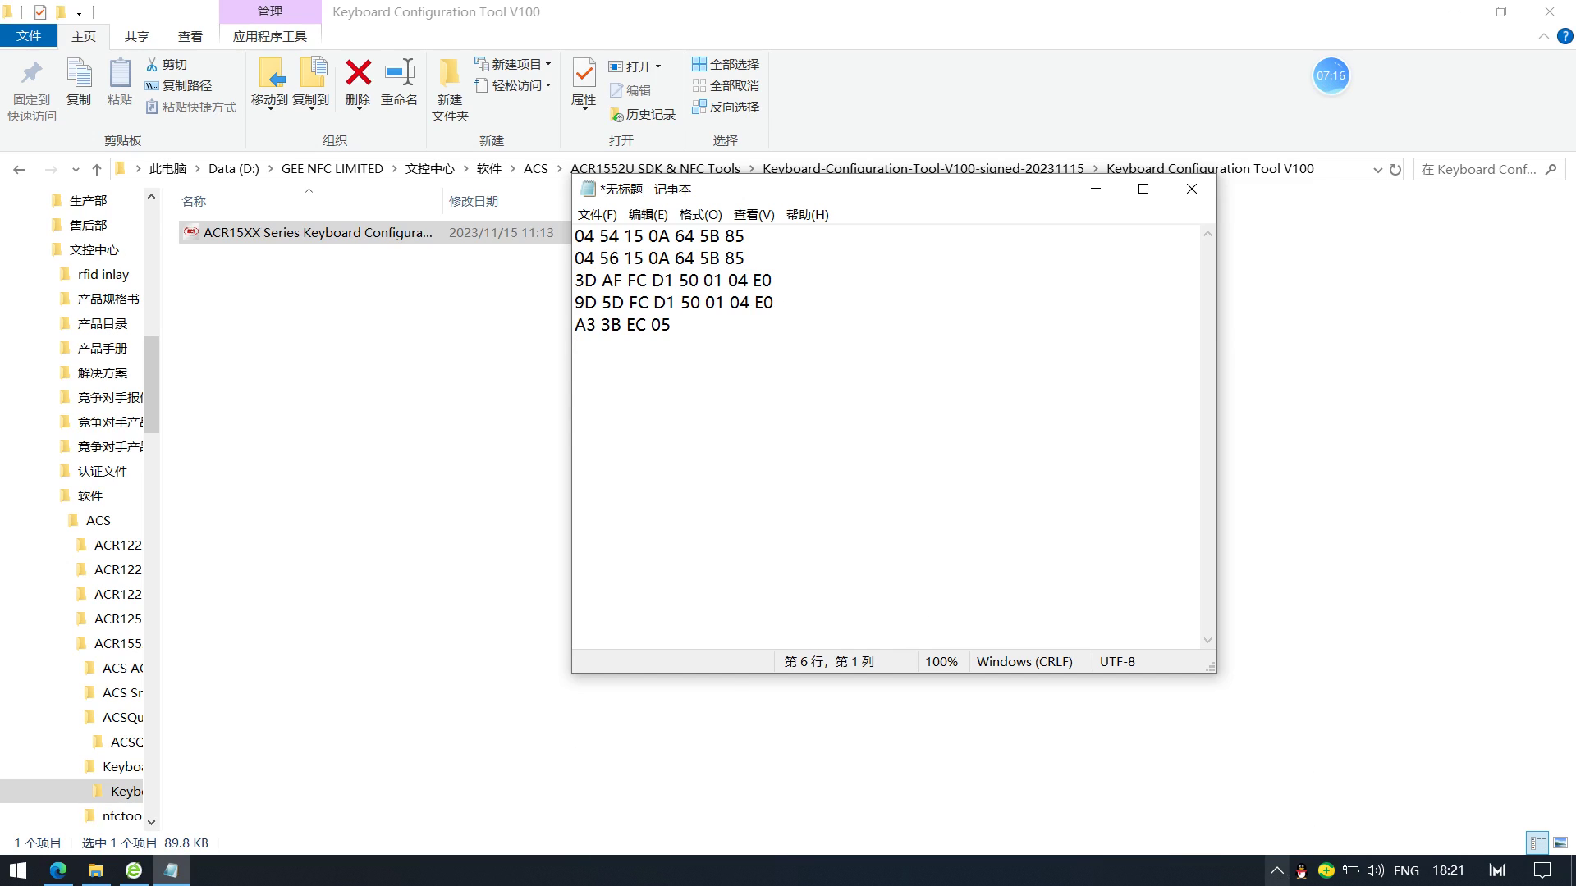
Reopen the ACR15XX Series Keyboard Configuration Tool and reconnect to the ACR1552 PICC 0 reader.
{"action": "right_click", "coordinate": [1280, 875]}
{"action": "left_click", "coordinate": [1235, 880]}
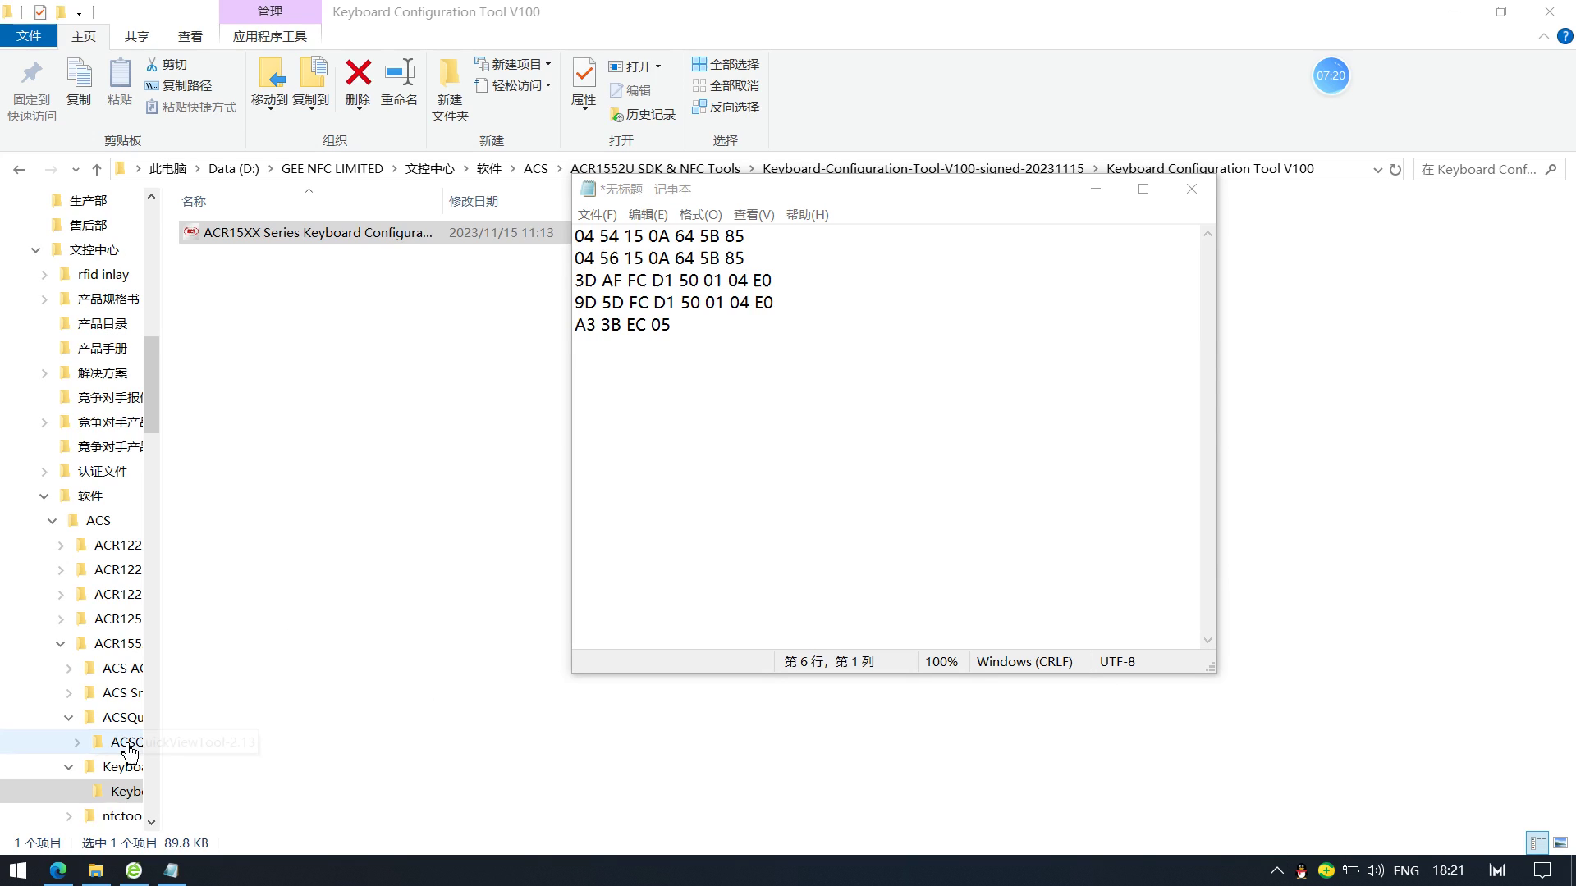
{"action": "double_click", "coordinate": [332, 240]}
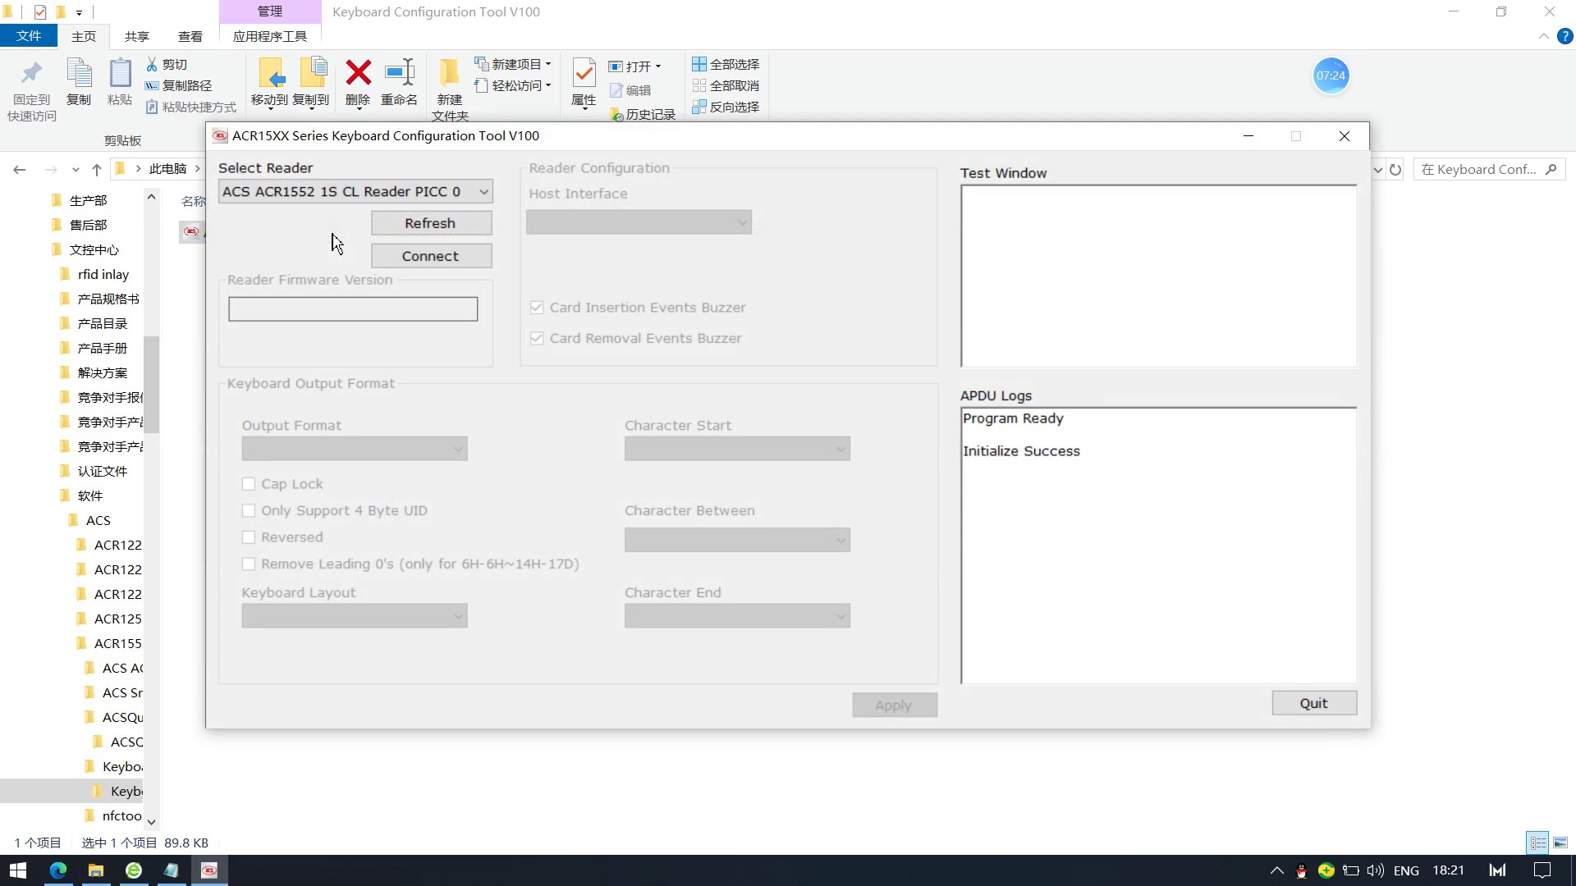
{"action": "left_click", "coordinate": [435, 255]}
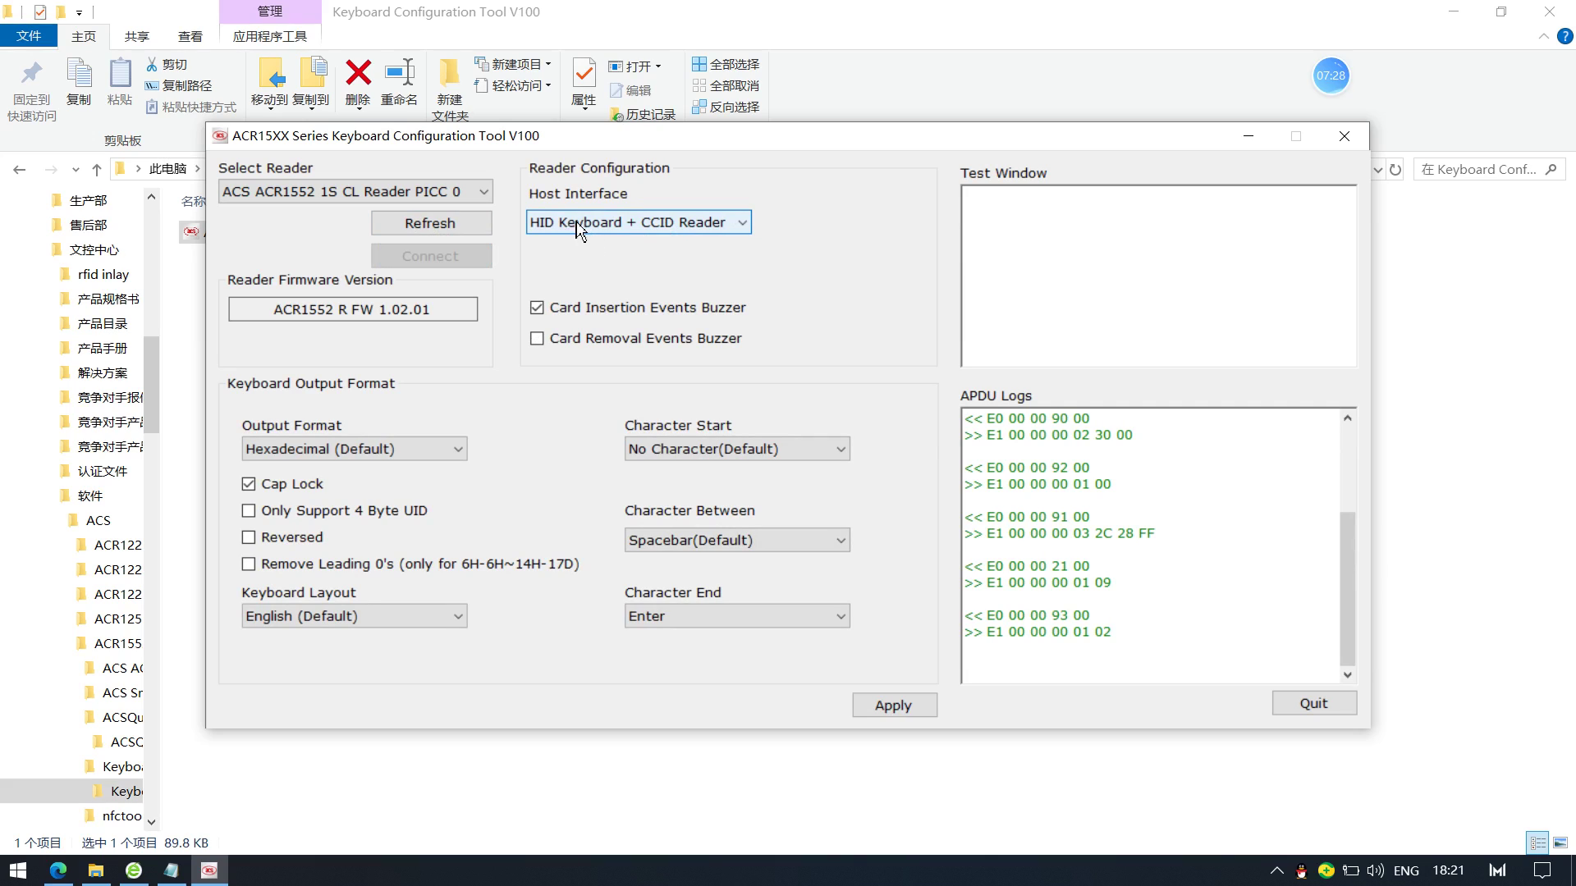
Set the host interface to Only HID Keyboard, apply it, and switch to the untitled Notepad document.
{"action": "left_click", "coordinate": [740, 223]}
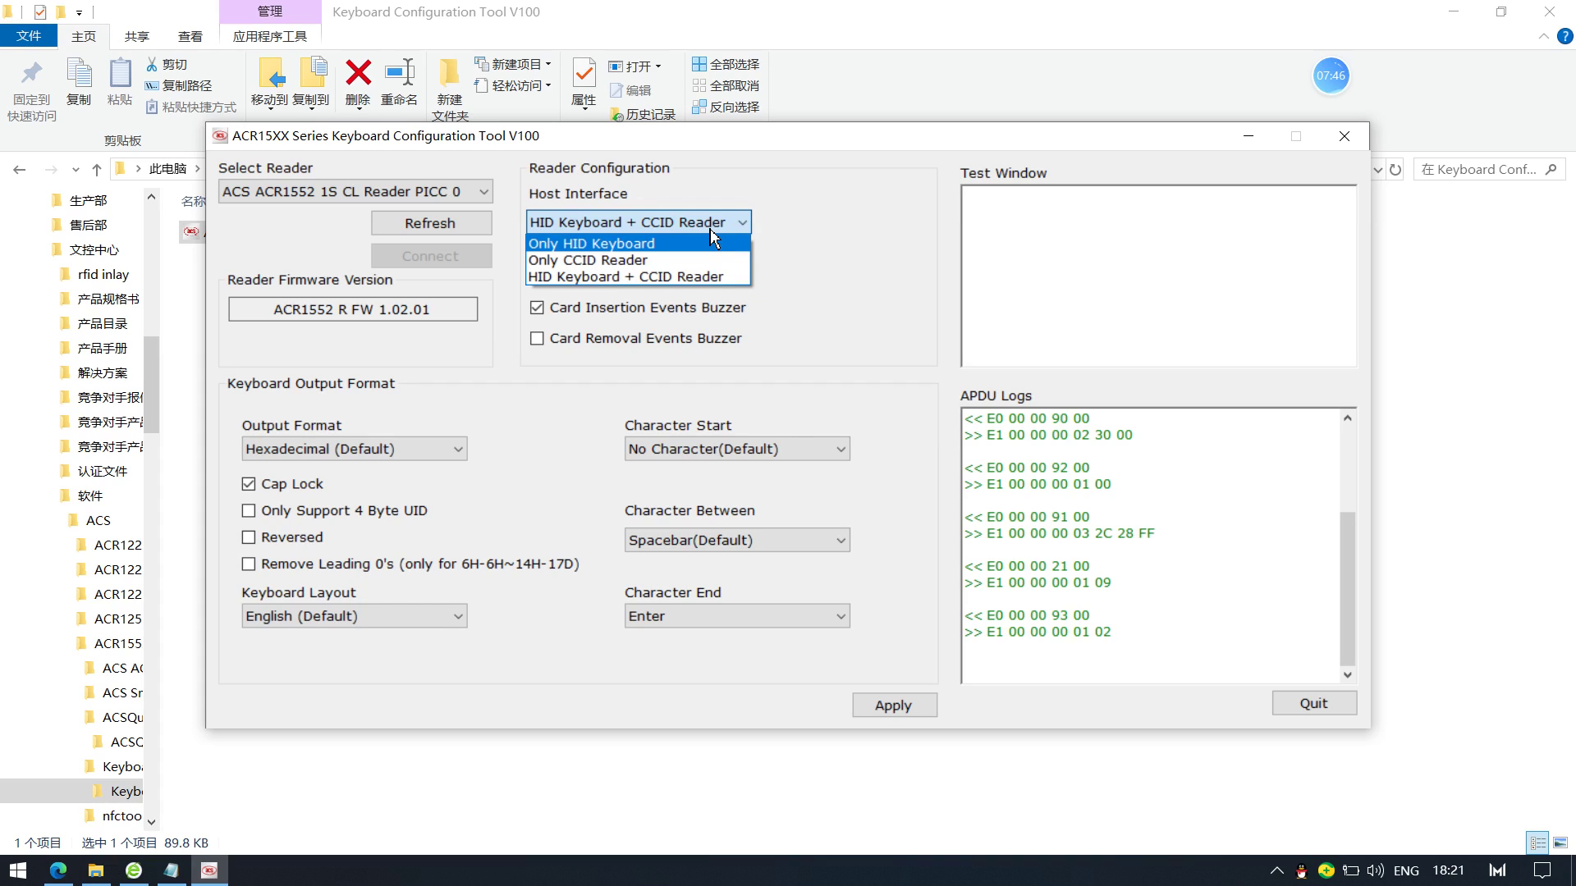
{"action": "left_click", "coordinate": [641, 251]}
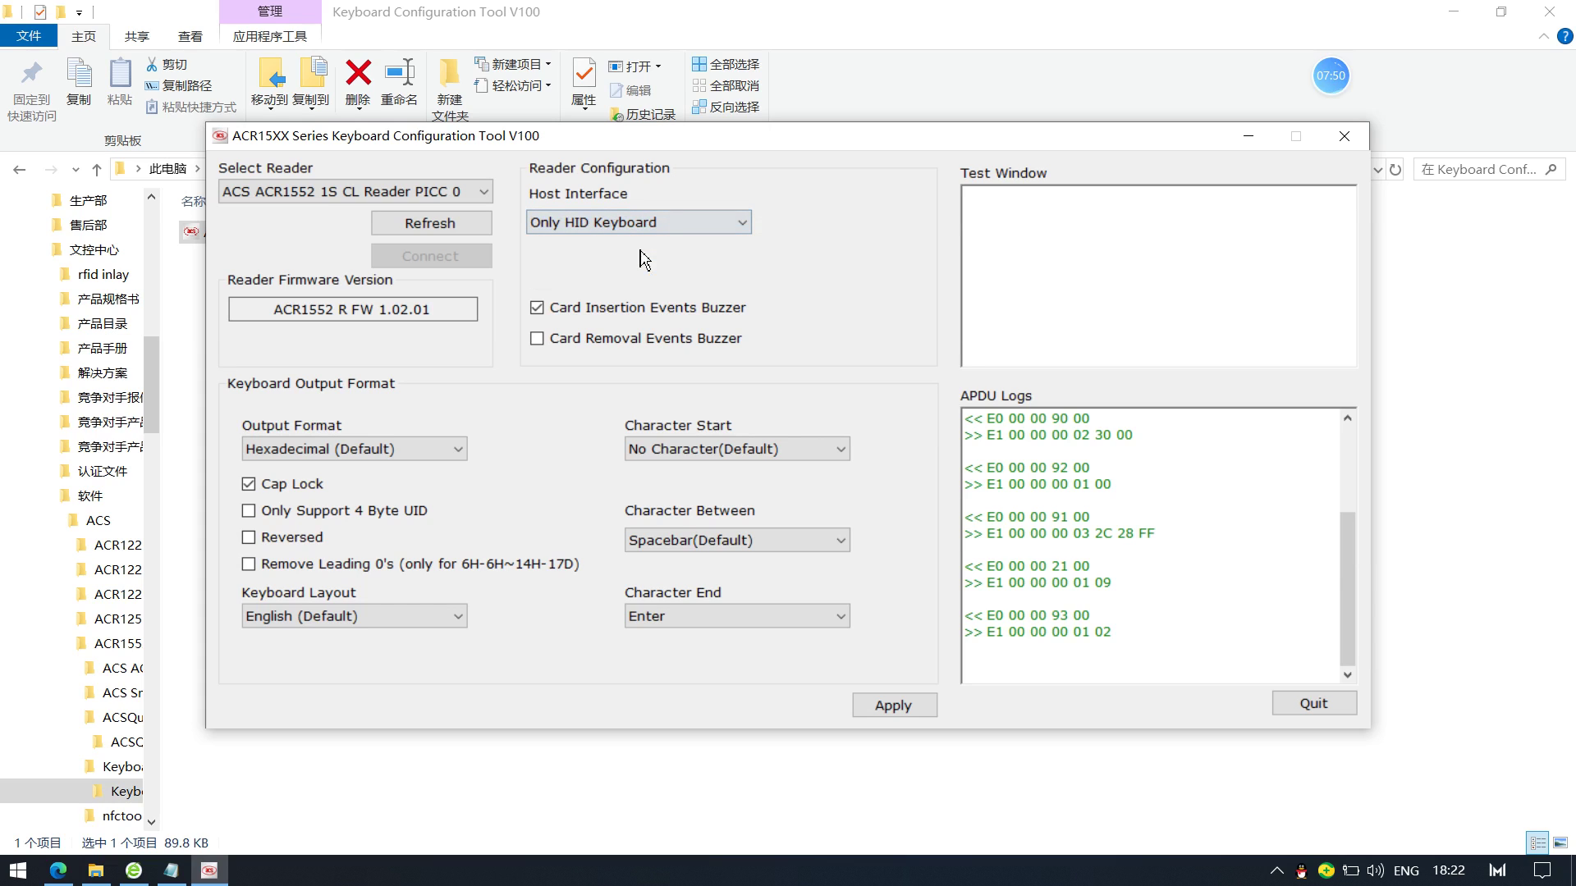
{"action": "left_click", "coordinate": [906, 705]}
{"action": "left_click", "coordinate": [173, 877]}
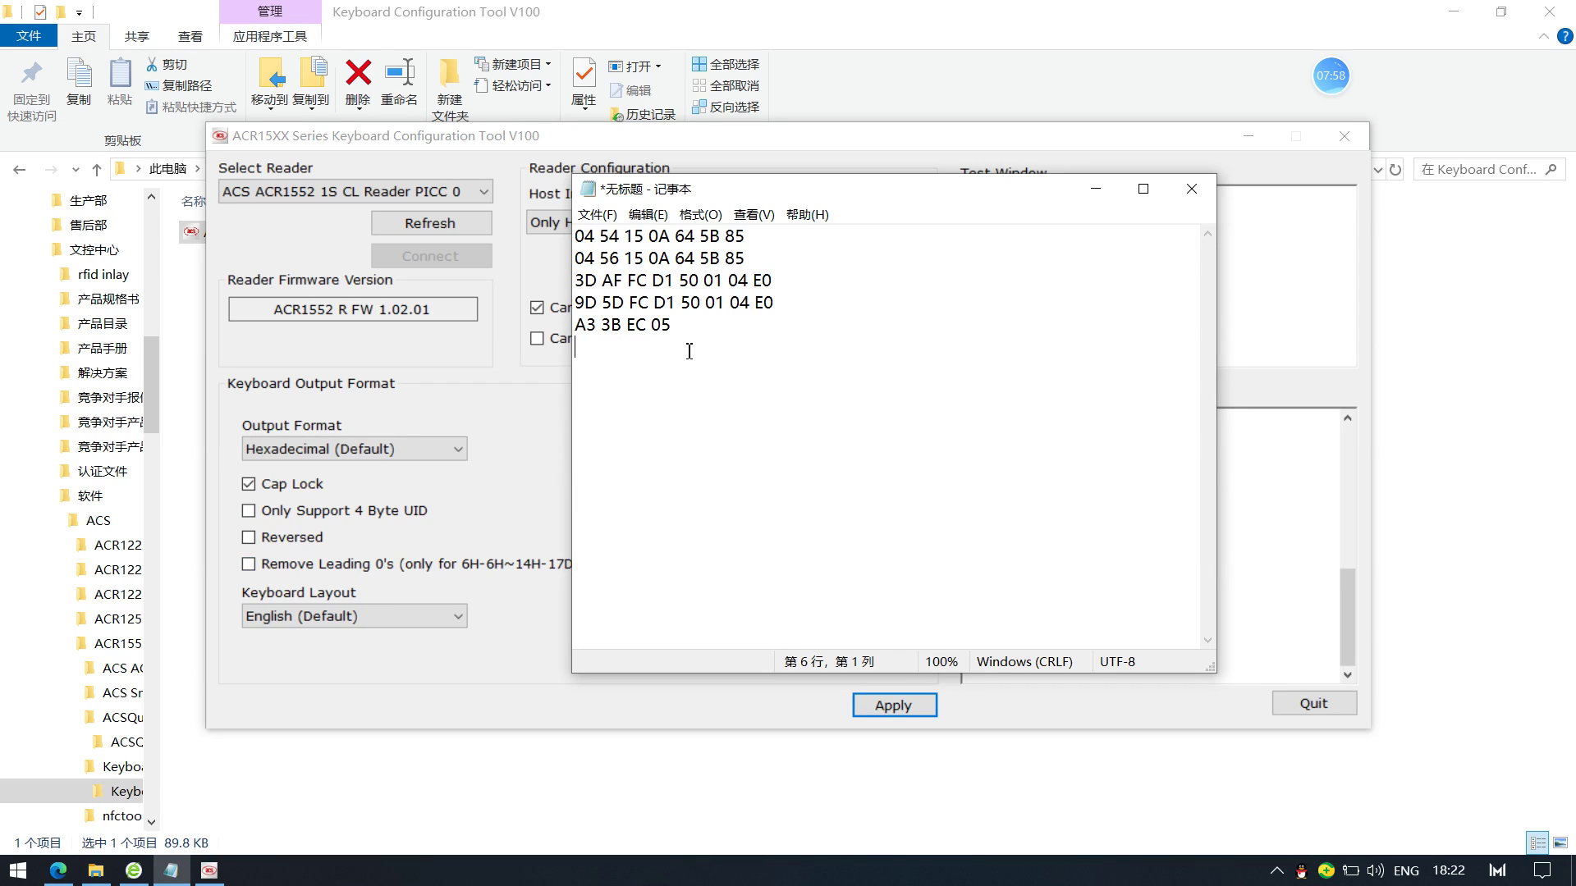
Test the keyboard output by entering UIDs 9D 5D FC D1 50 01 04 E0 and 3D AF FC D1 50 01 04 E0, and close Notepad without saving.
{"action": "type", "text": "9D 5D FC D1 50 01 04 E0"}
{"action": "key", "text": "Return"}
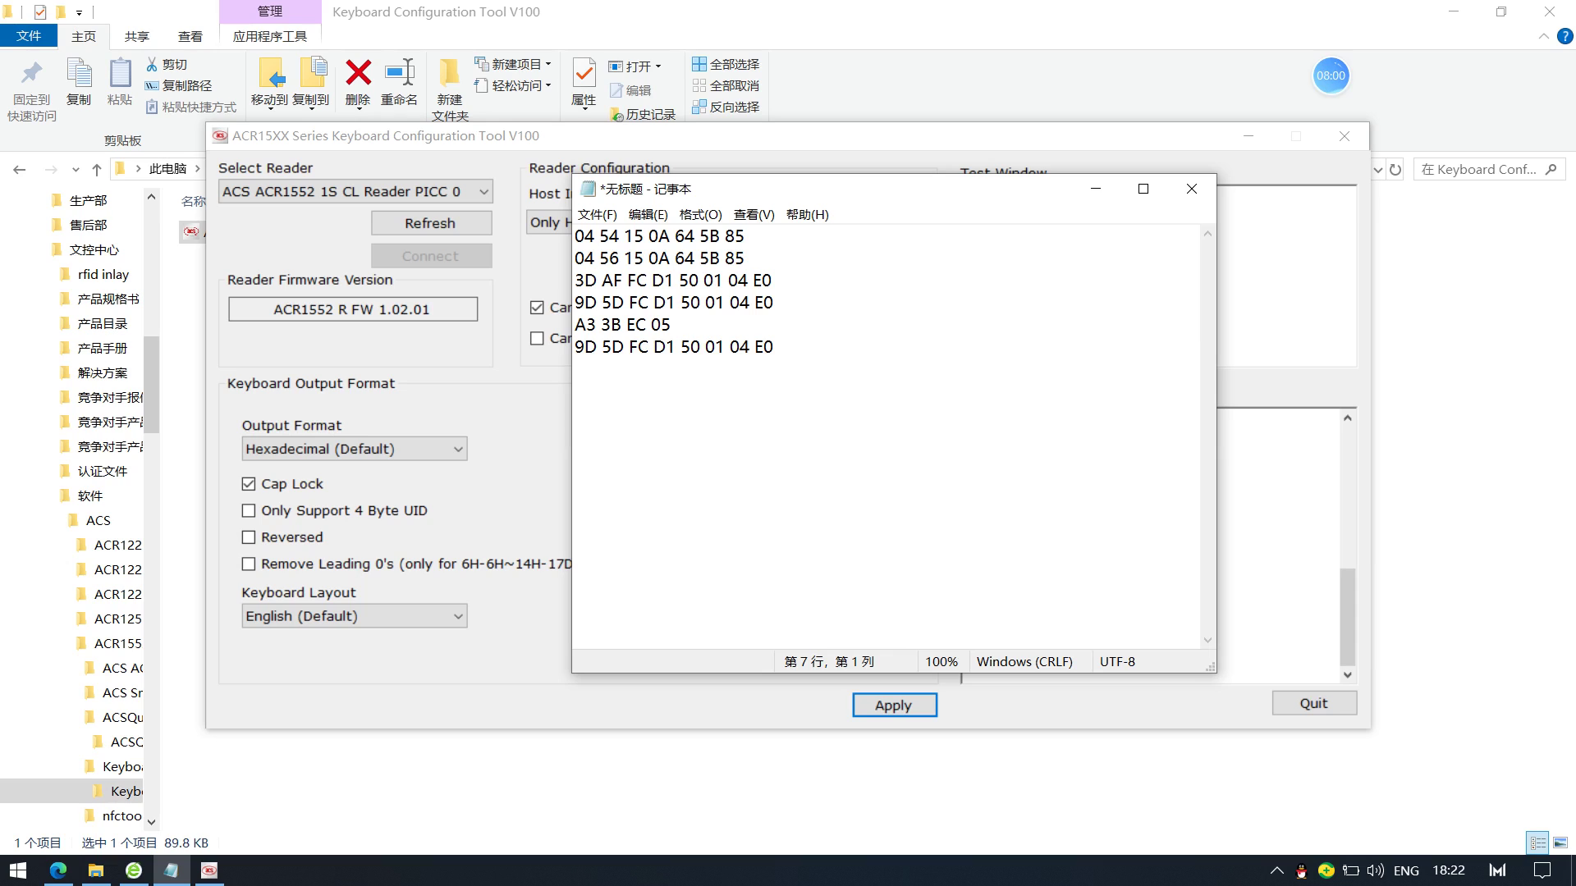
{"action": "type", "text": "3D AF FC D1 50 01 04 E0"}
{"action": "key", "text": "Return"}
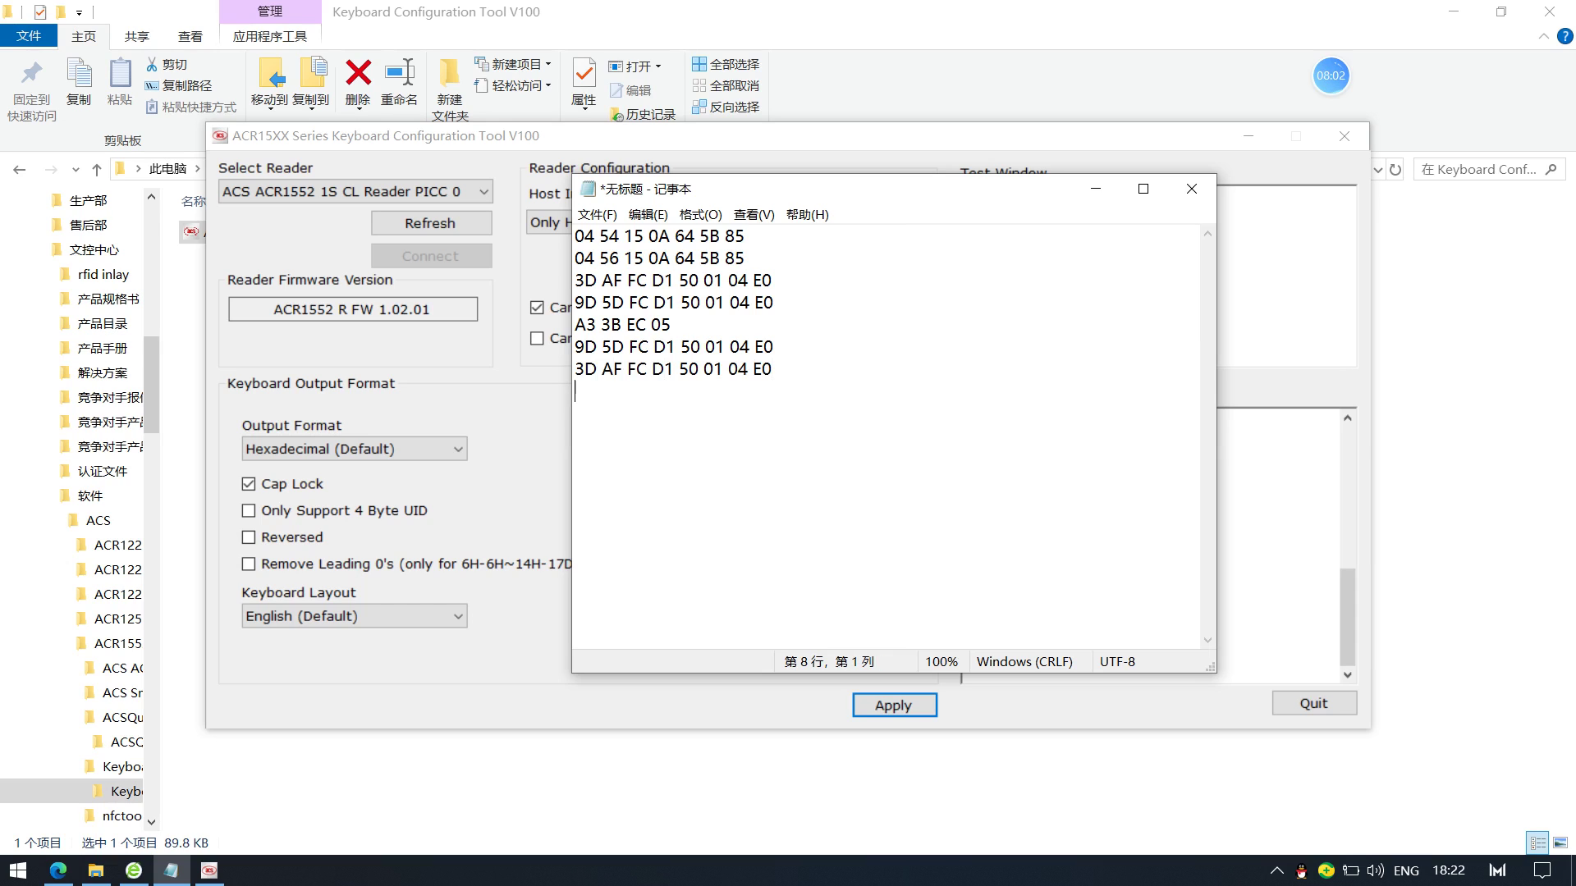
{"action": "left_click", "coordinate": [1196, 190]}
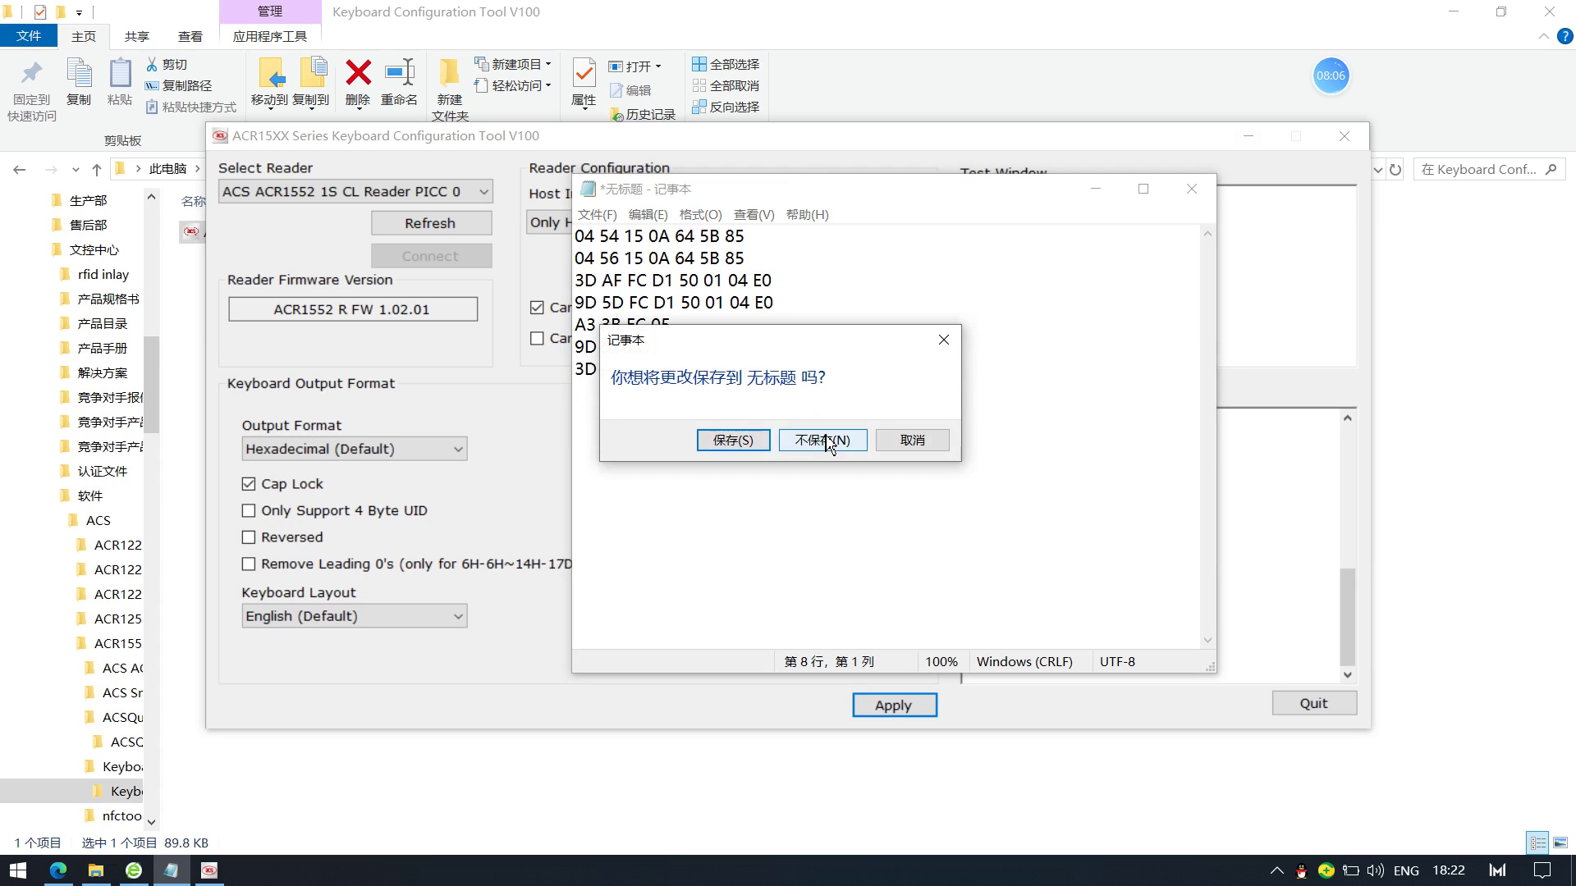
{"action": "left_click", "coordinate": [830, 444]}
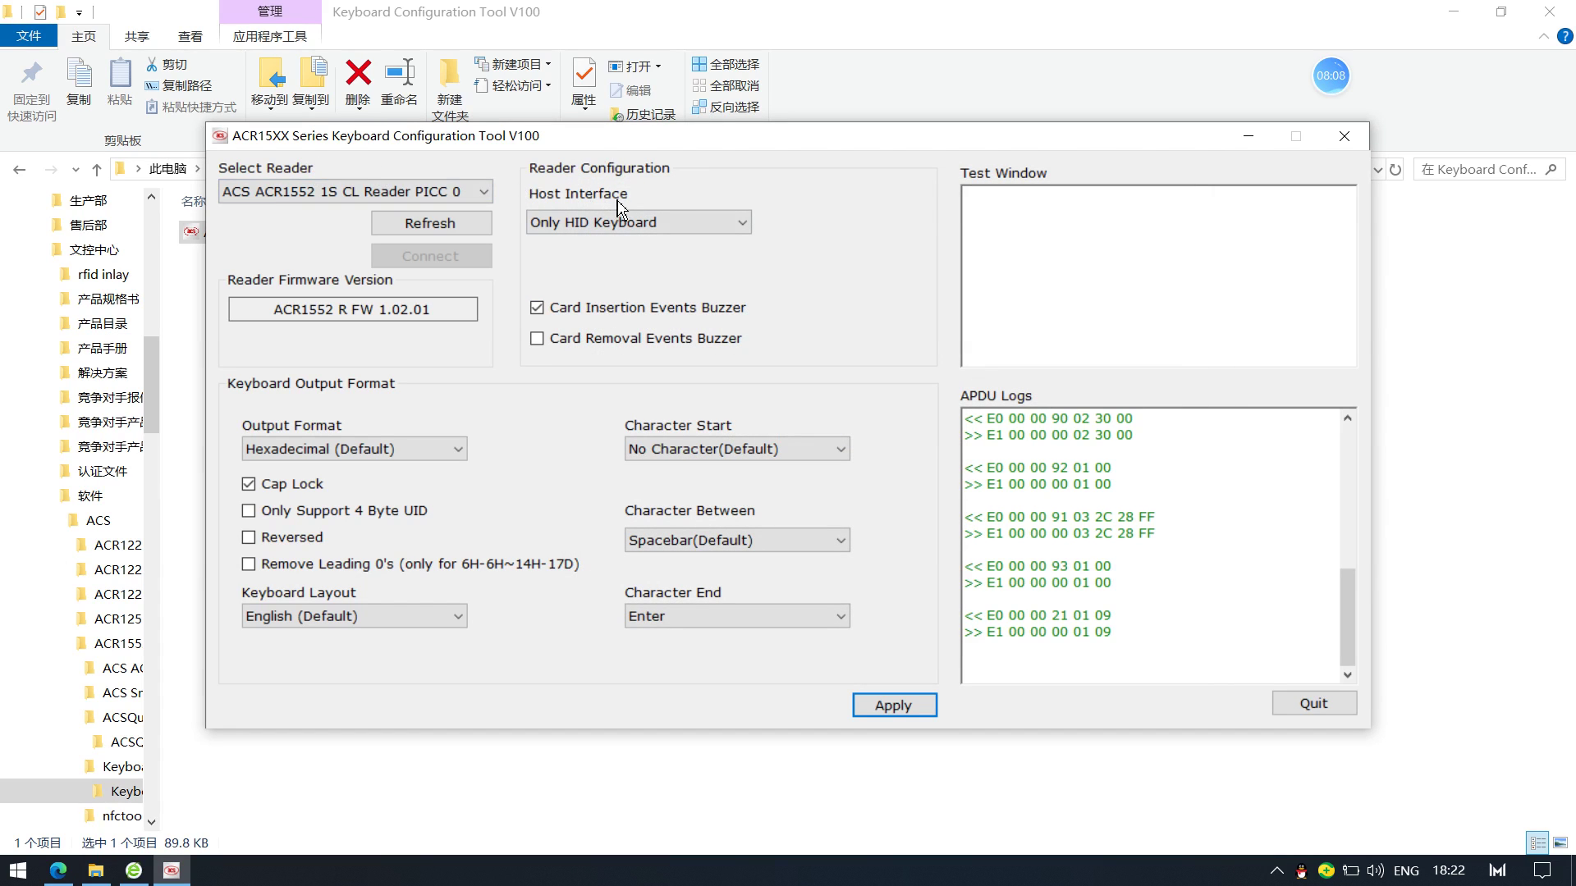
Set the host interface to HID Keyboard + CCID Reader, apply it, and close the keyboard configuration tool.
{"action": "left_click", "coordinate": [710, 225]}
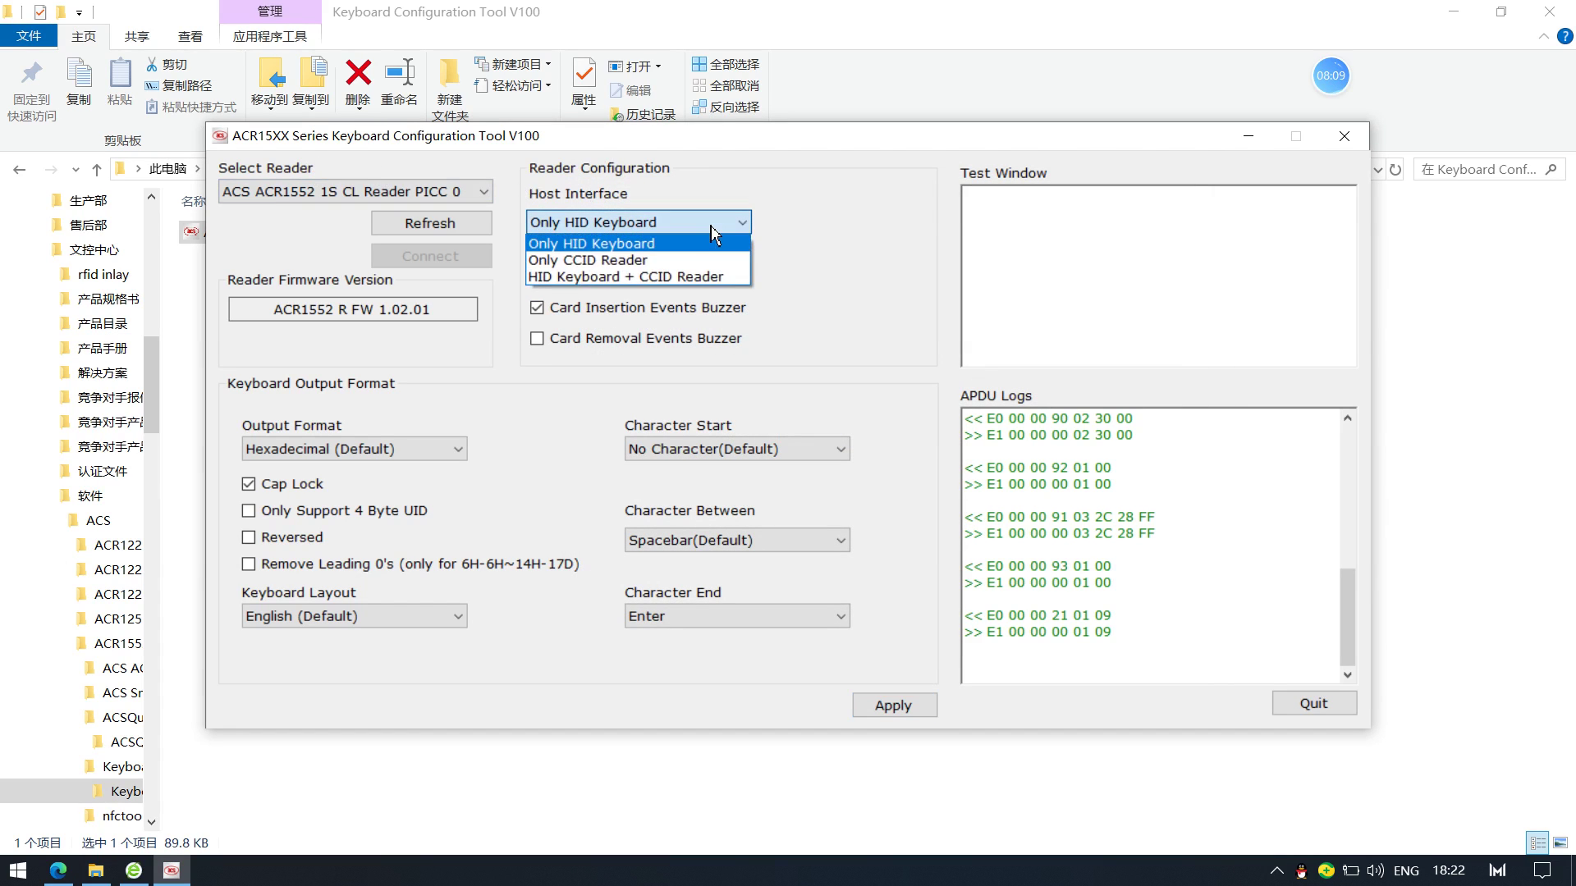
{"action": "left_click", "coordinate": [651, 278]}
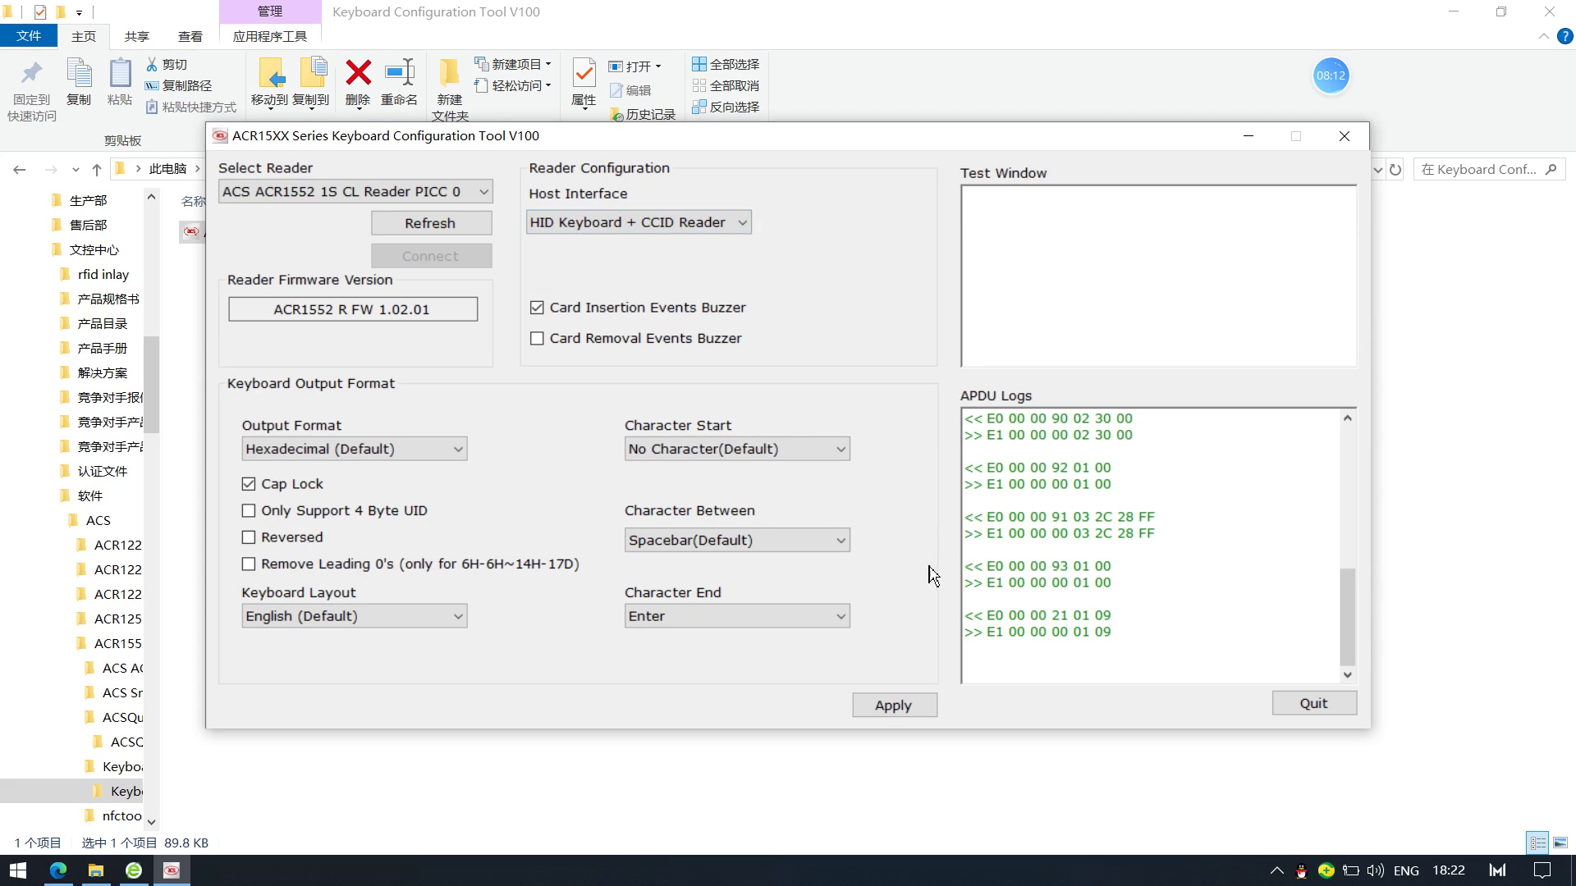
{"action": "left_click", "coordinate": [893, 705]}
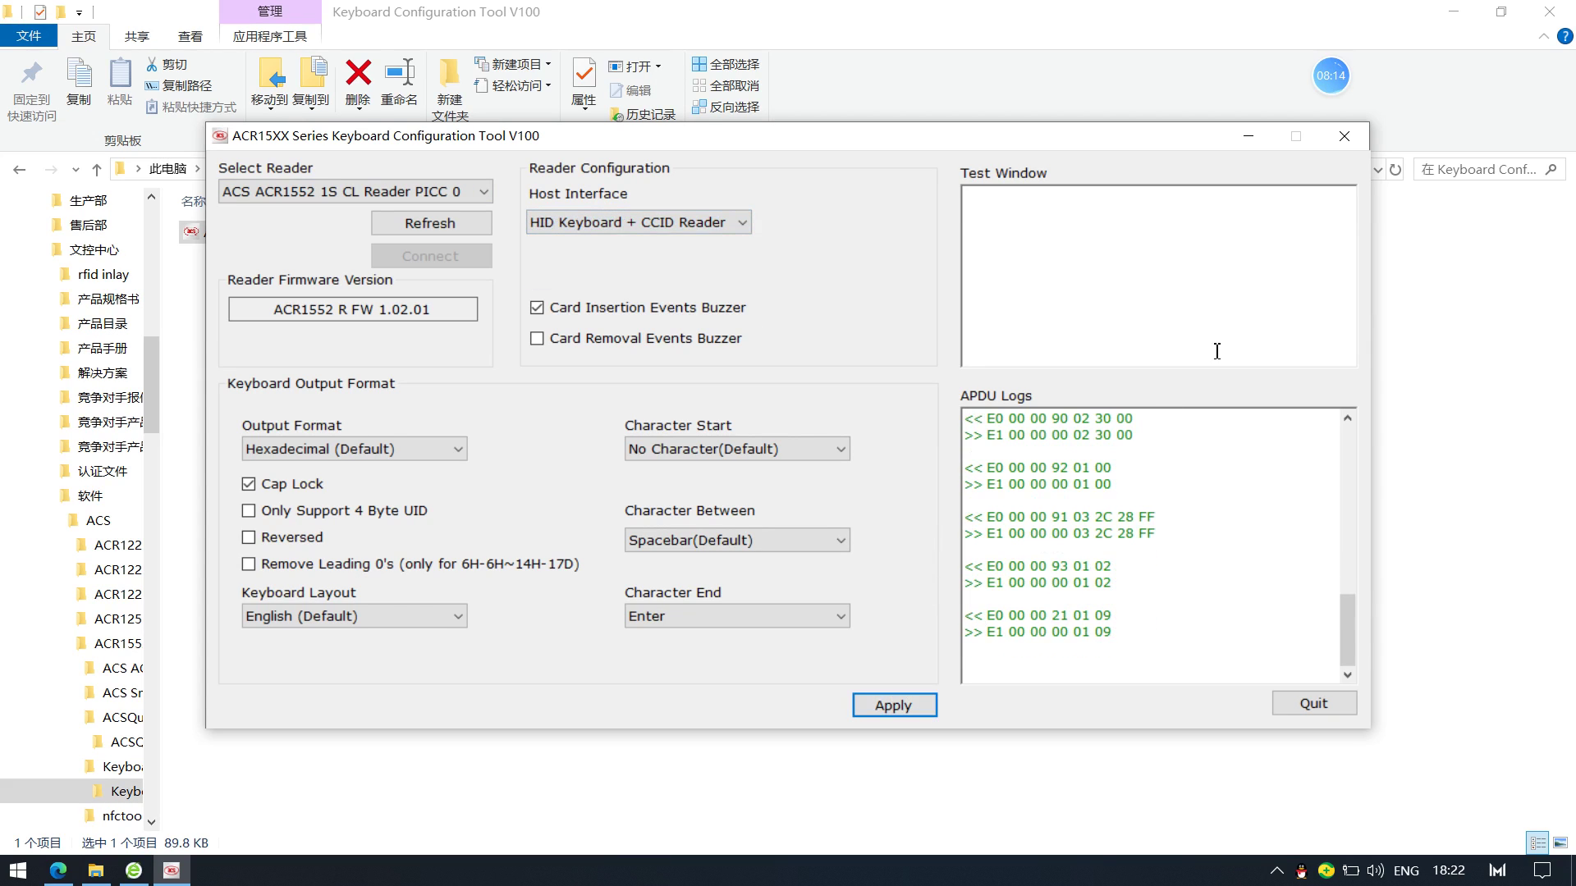
{"action": "left_click", "coordinate": [1346, 138]}
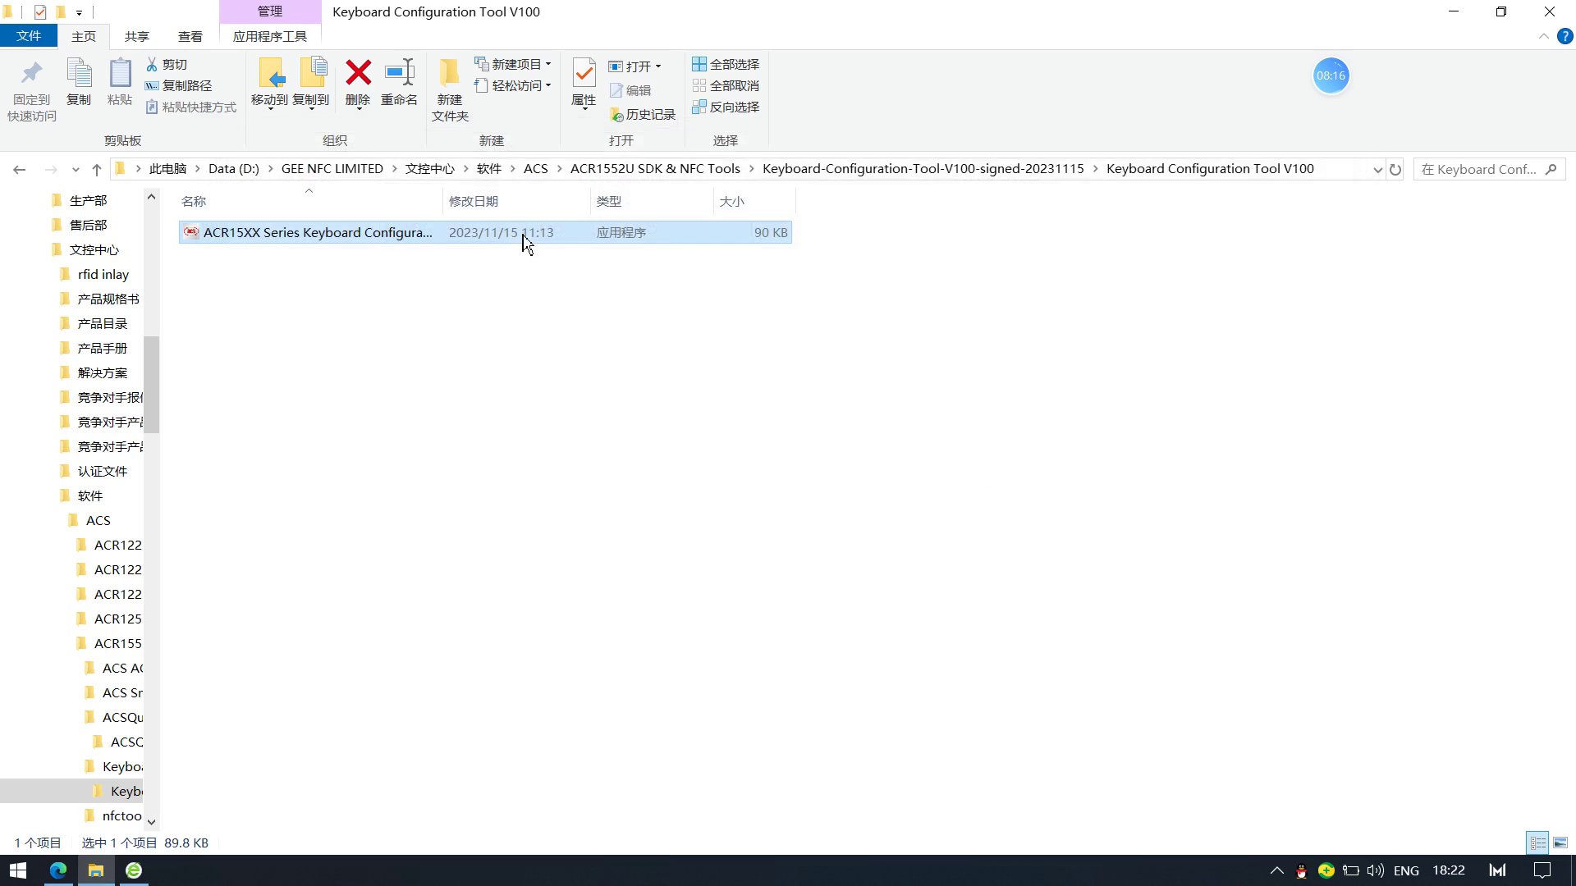
Open the nfctools-latest folder inside ACR1552U SDK & NFC Tools.
{"action": "left_click", "coordinate": [725, 170]}
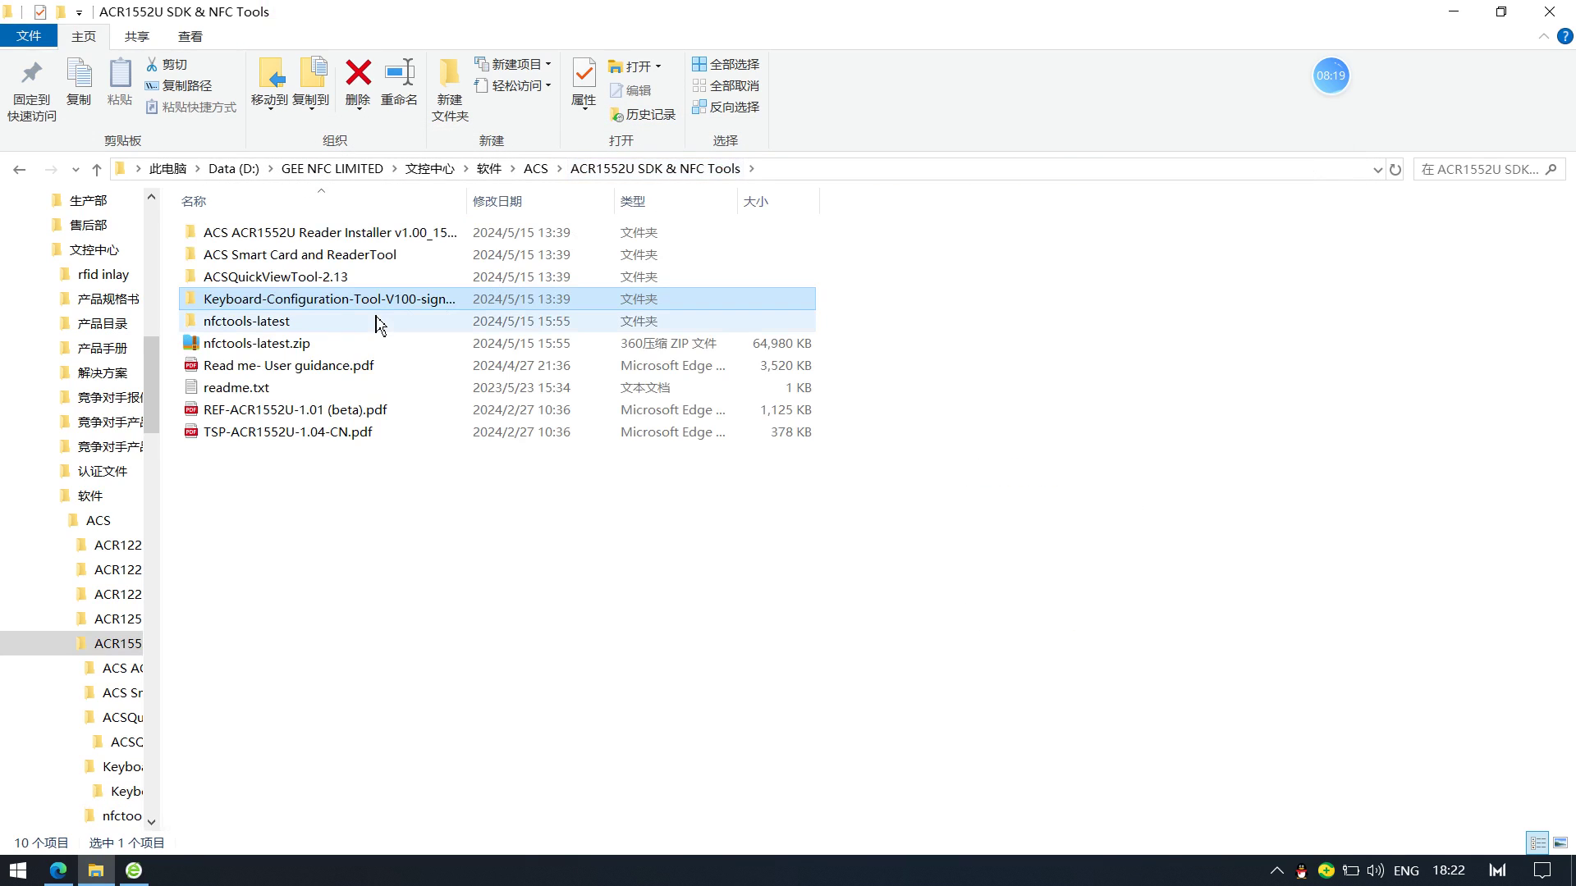
{"action": "left_click", "coordinate": [282, 323]}
{"action": "double_click", "coordinate": [282, 323]}
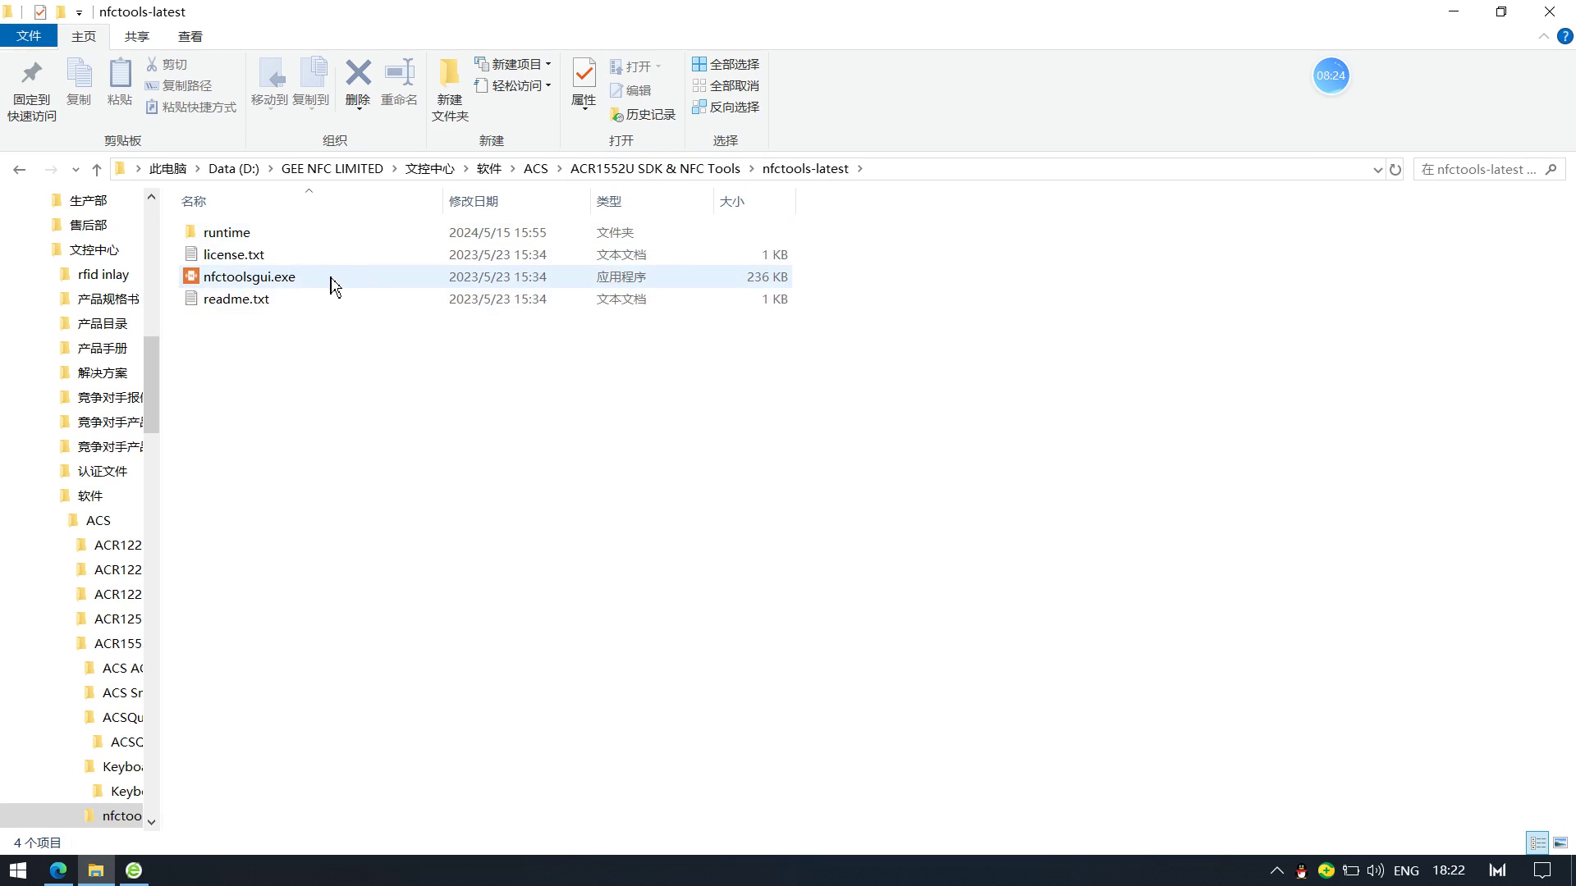
Read the copyright notice in license.txt and close the file.
{"action": "double_click", "coordinate": [275, 256]}
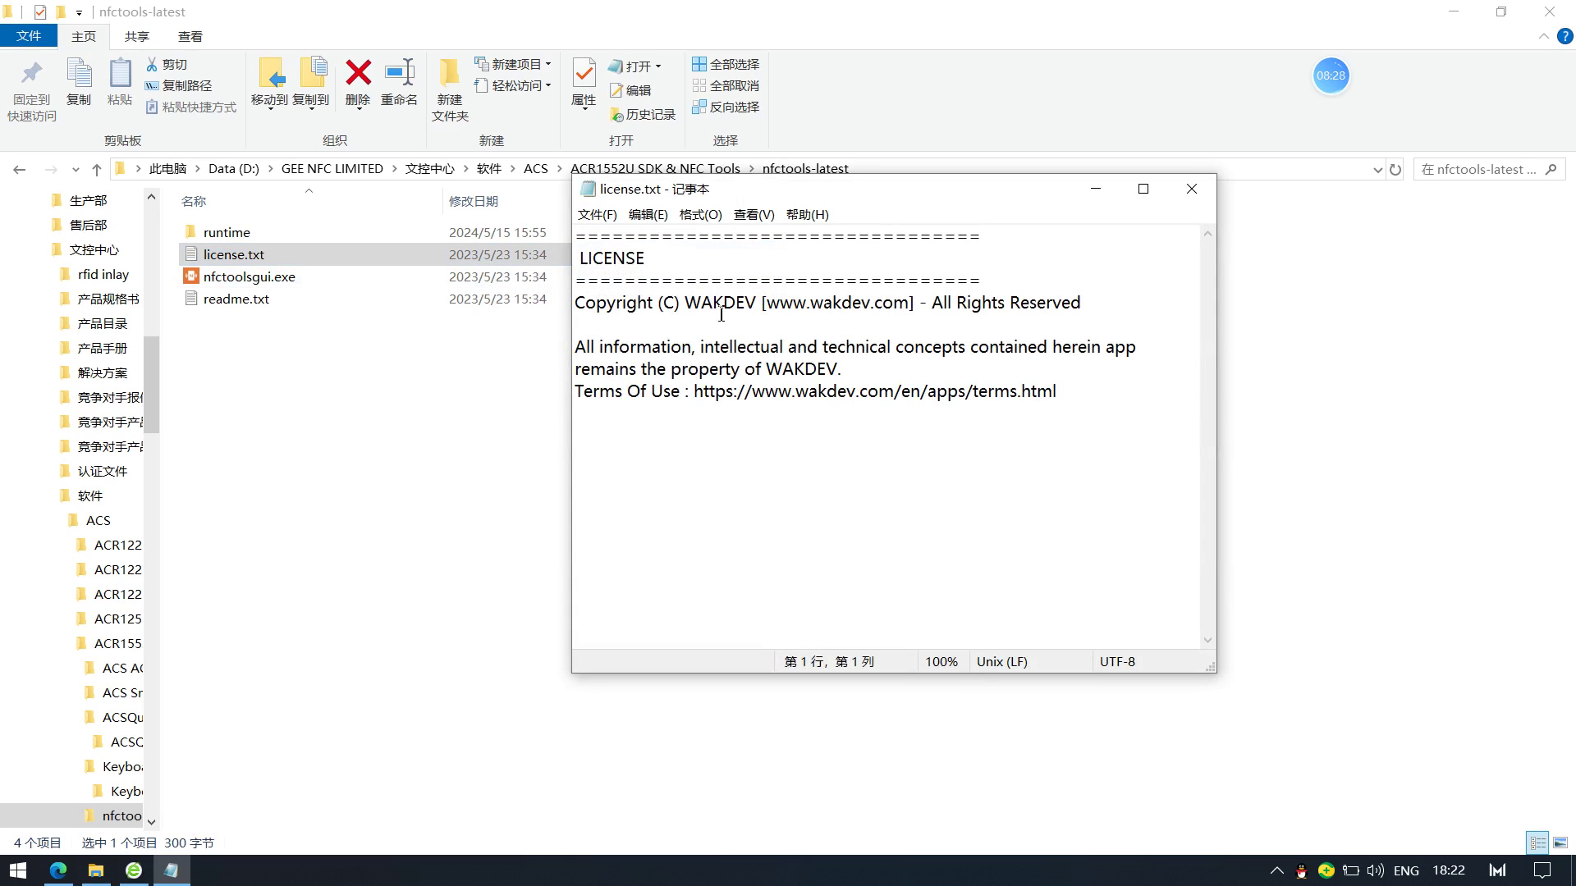
{"action": "left_click_drag", "start_coordinate": [780, 307], "coordinate": [858, 321]}
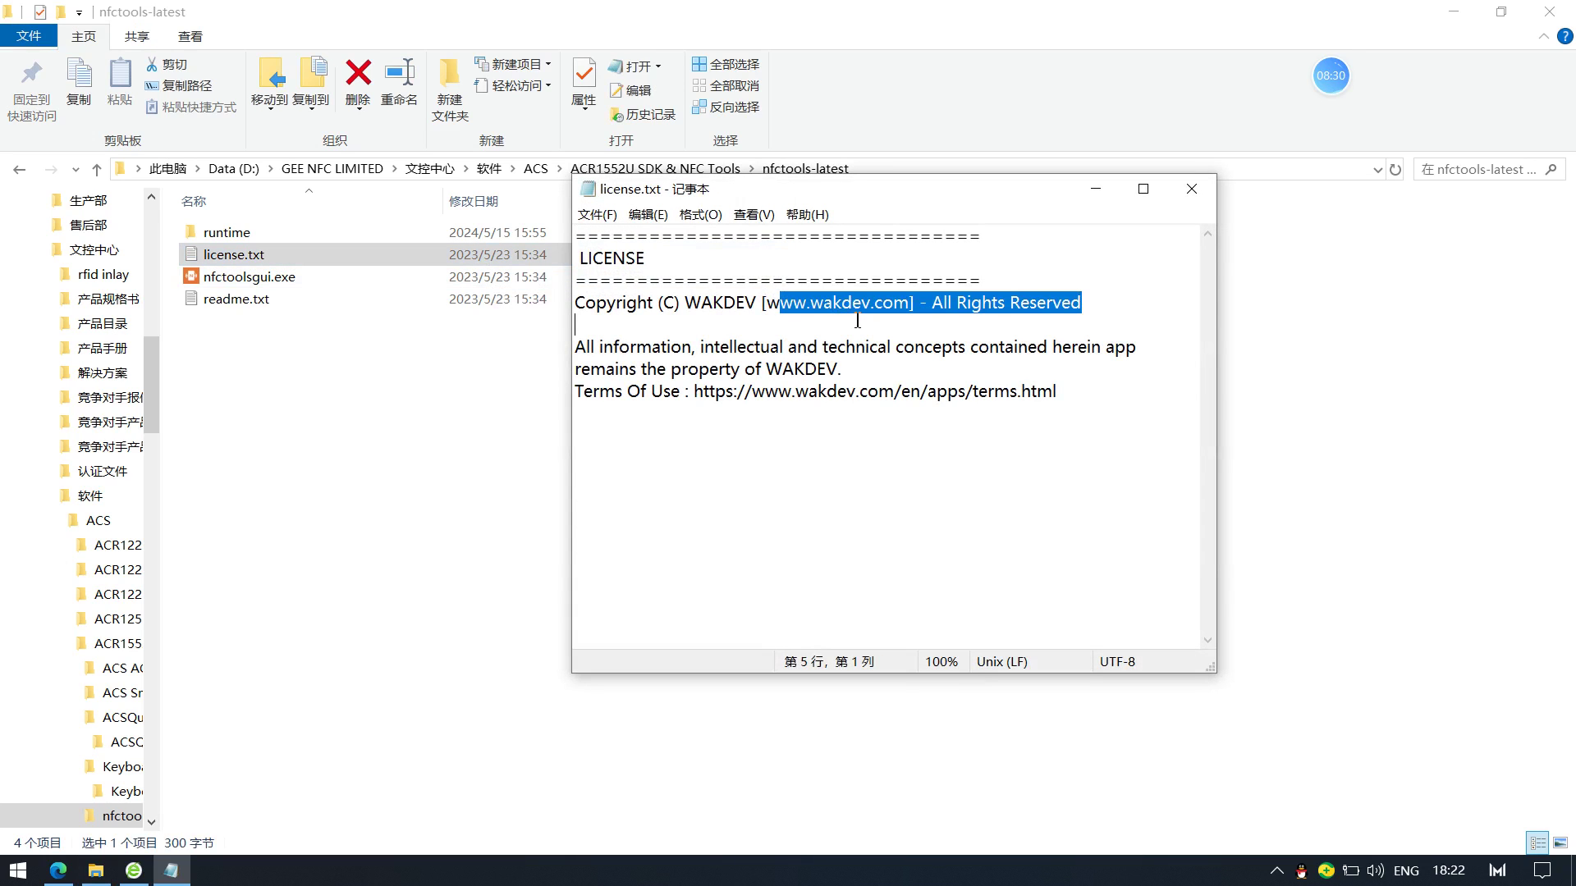
{"action": "left_click", "coordinate": [1191, 190]}
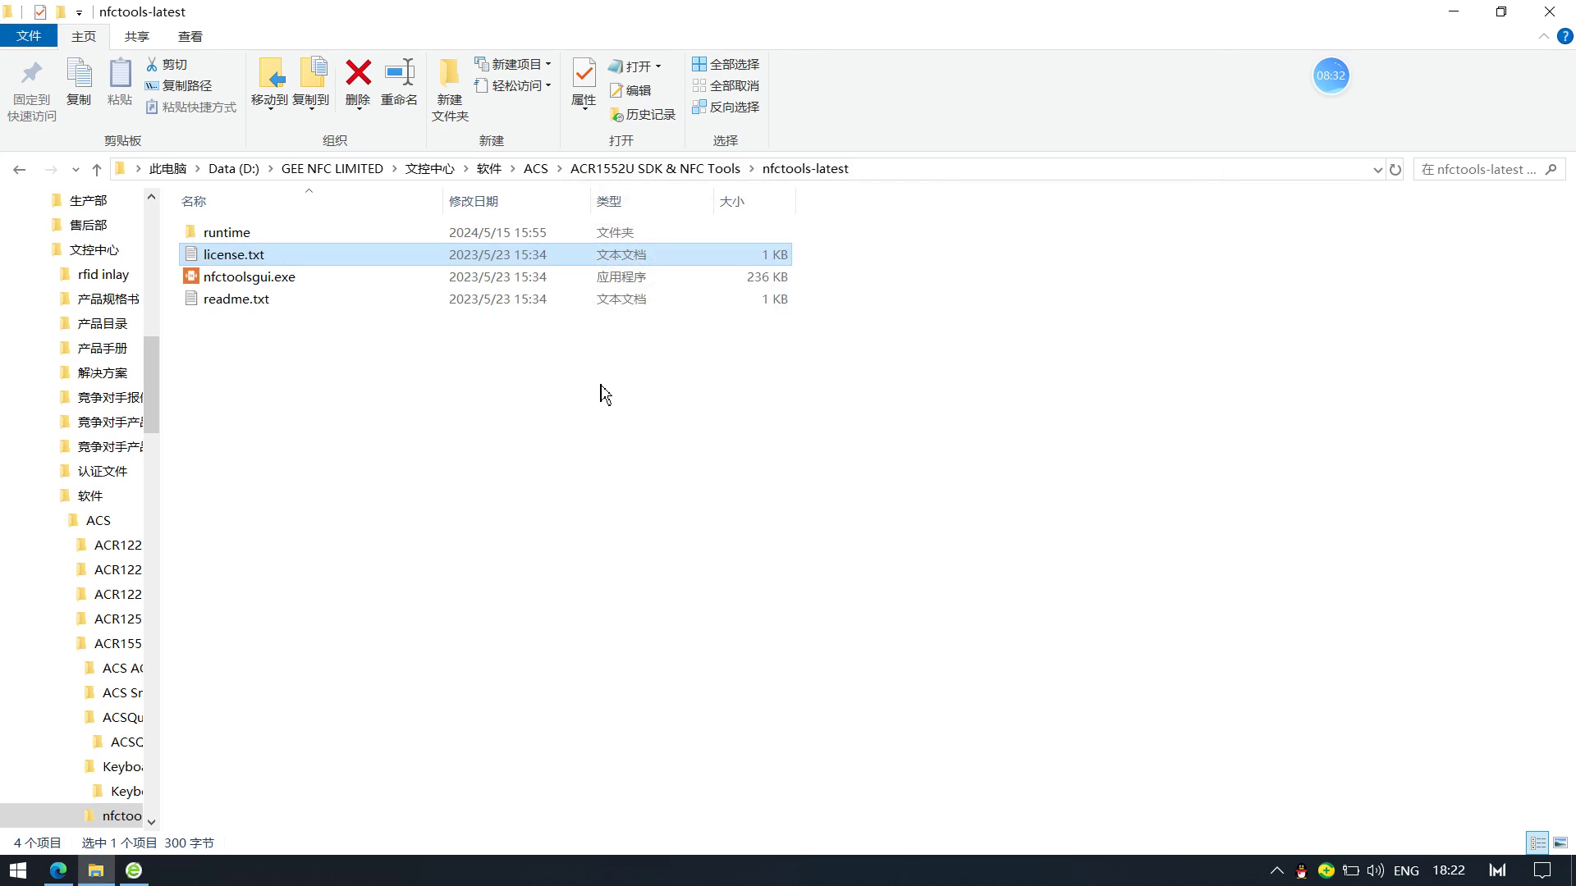
Launch nfctoolsgui.exe and display the NFC tag's memory addresses.
{"action": "left_click", "coordinate": [247, 279]}
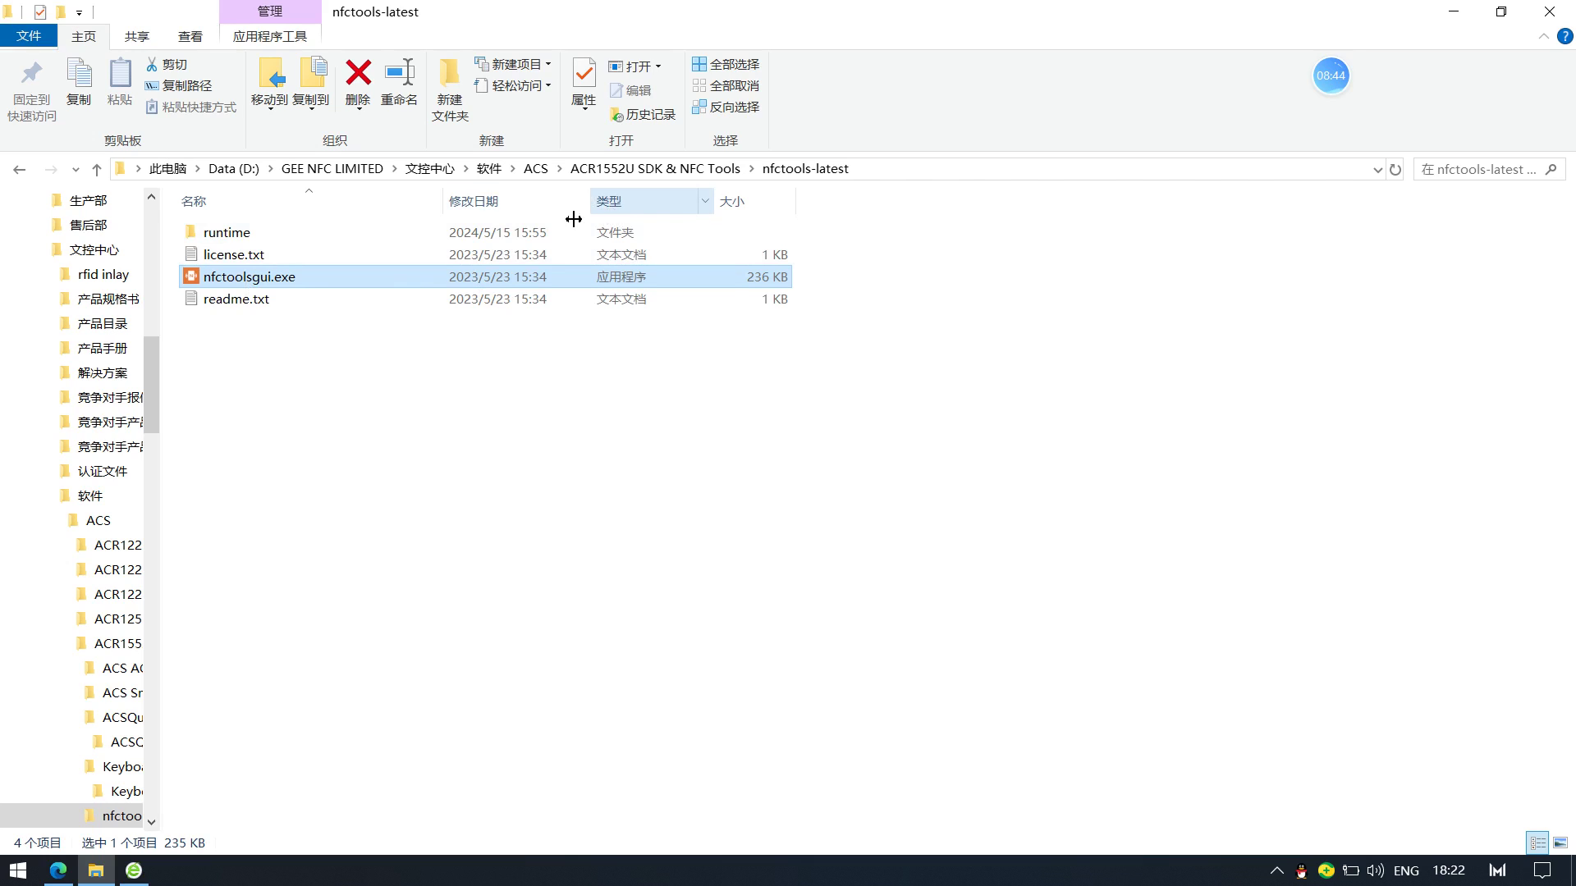
{"action": "key", "text": "Return"}
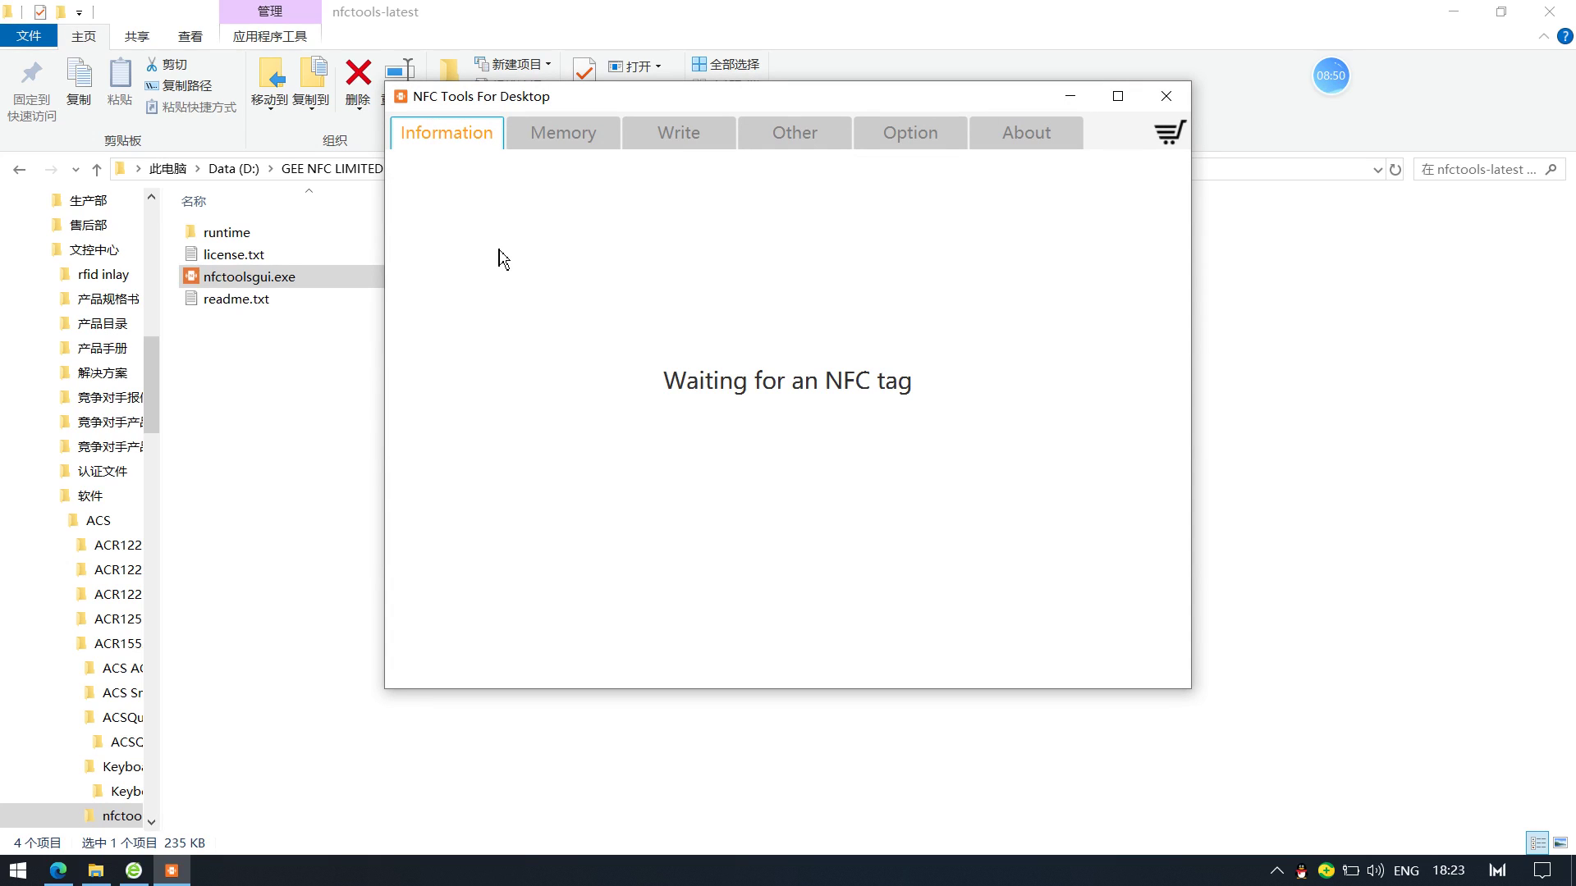
{"action": "left_click", "coordinate": [562, 141]}
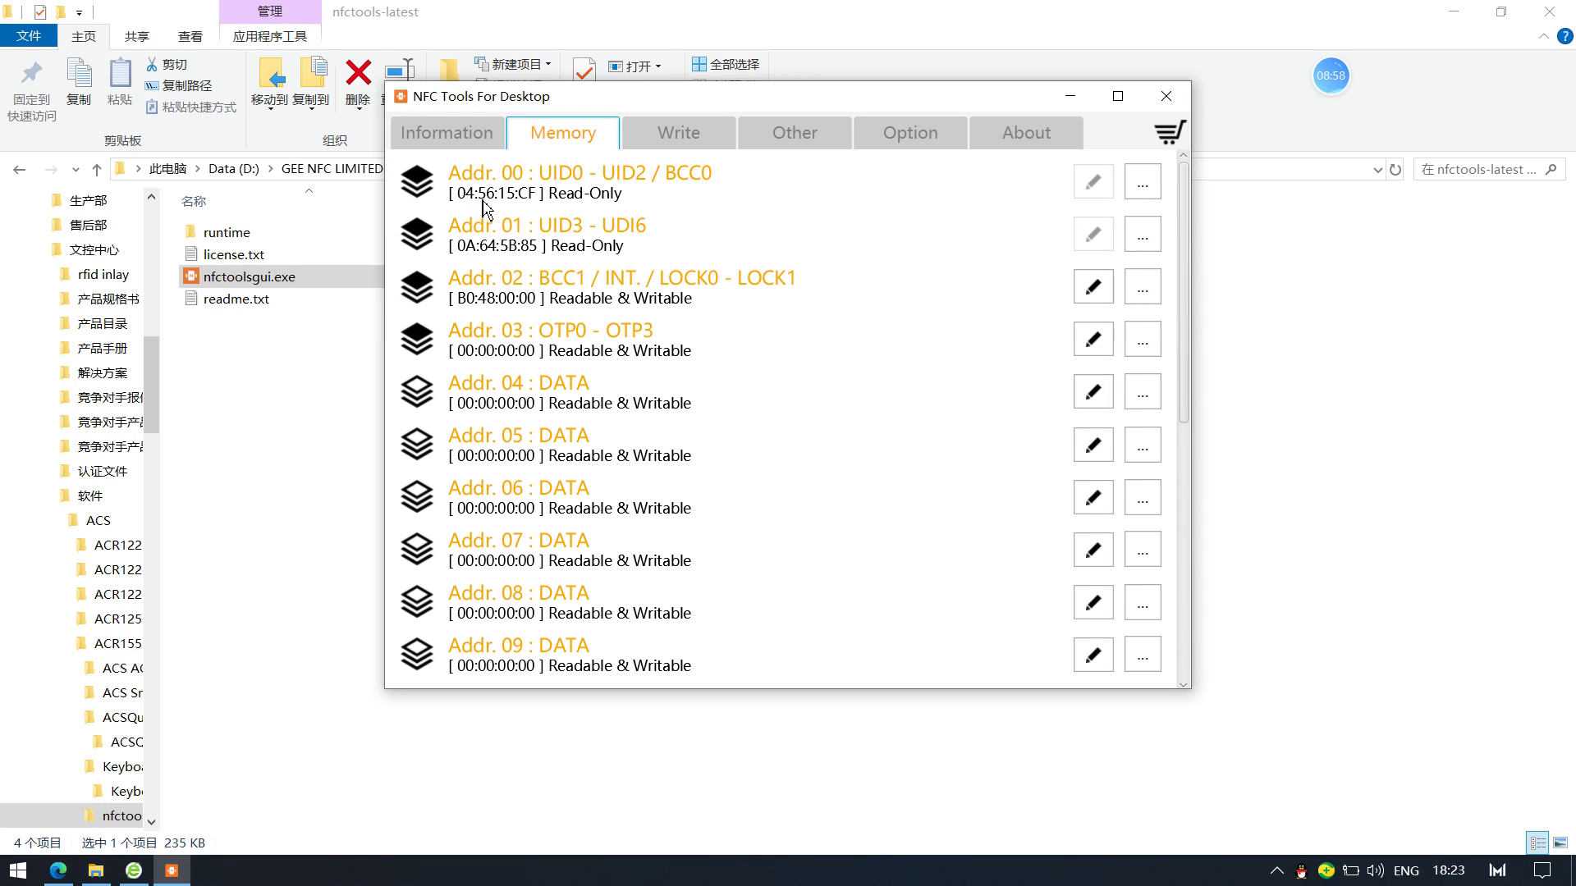
Review the record types available for writing, the other tag operations, and the connected reader and language options.
{"action": "left_click", "coordinate": [682, 136]}
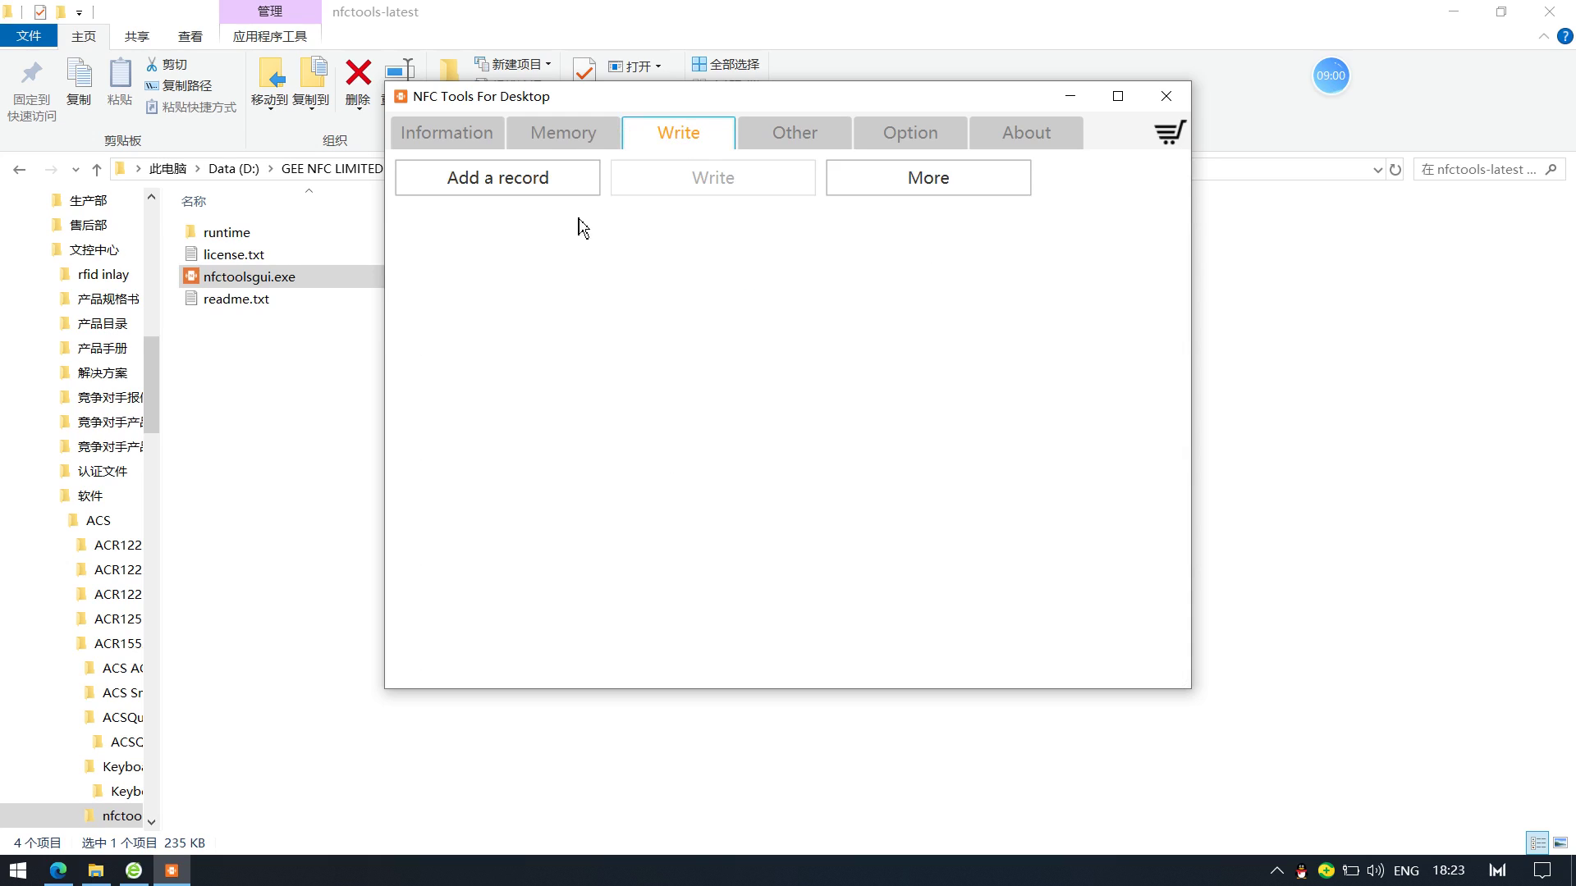
{"action": "left_click", "coordinate": [504, 188]}
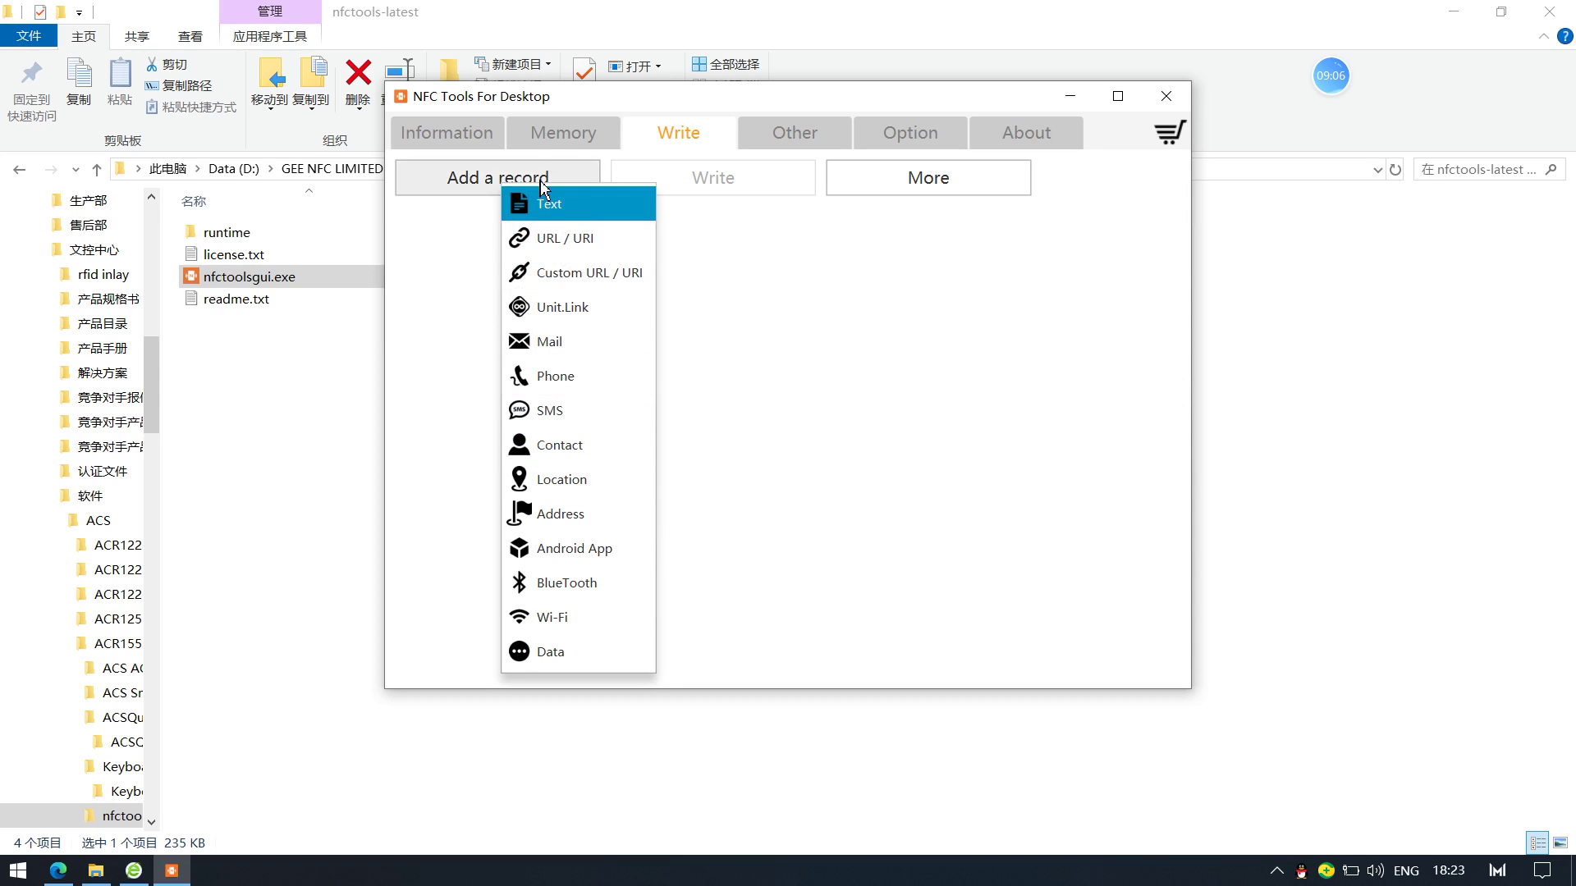
{"action": "left_click", "coordinate": [802, 325]}
{"action": "left_click", "coordinate": [803, 149]}
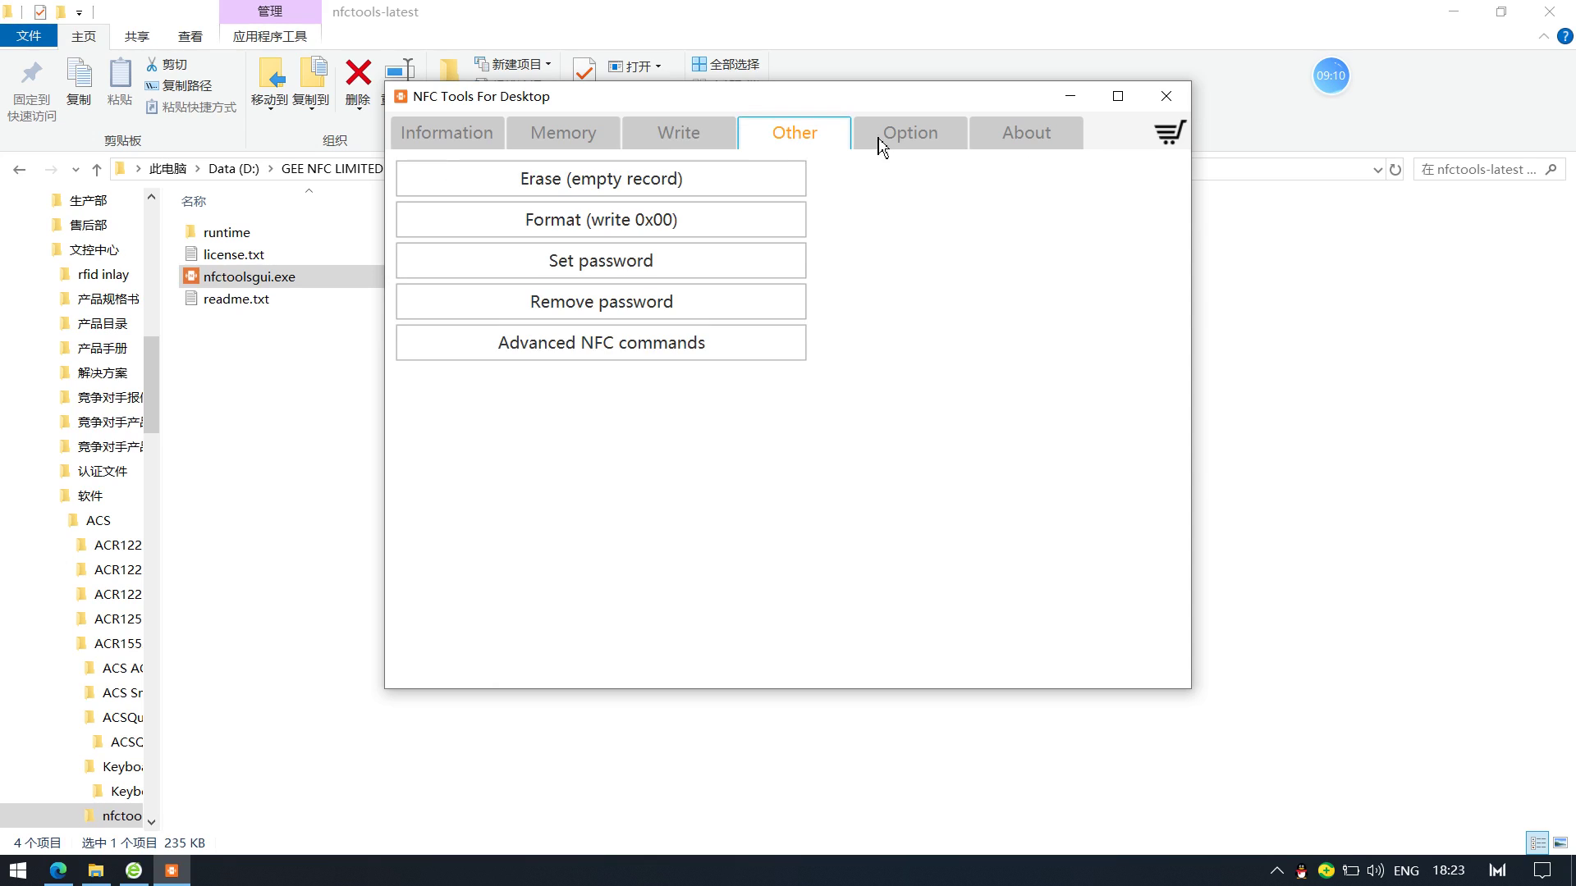
{"action": "left_click", "coordinate": [906, 138]}
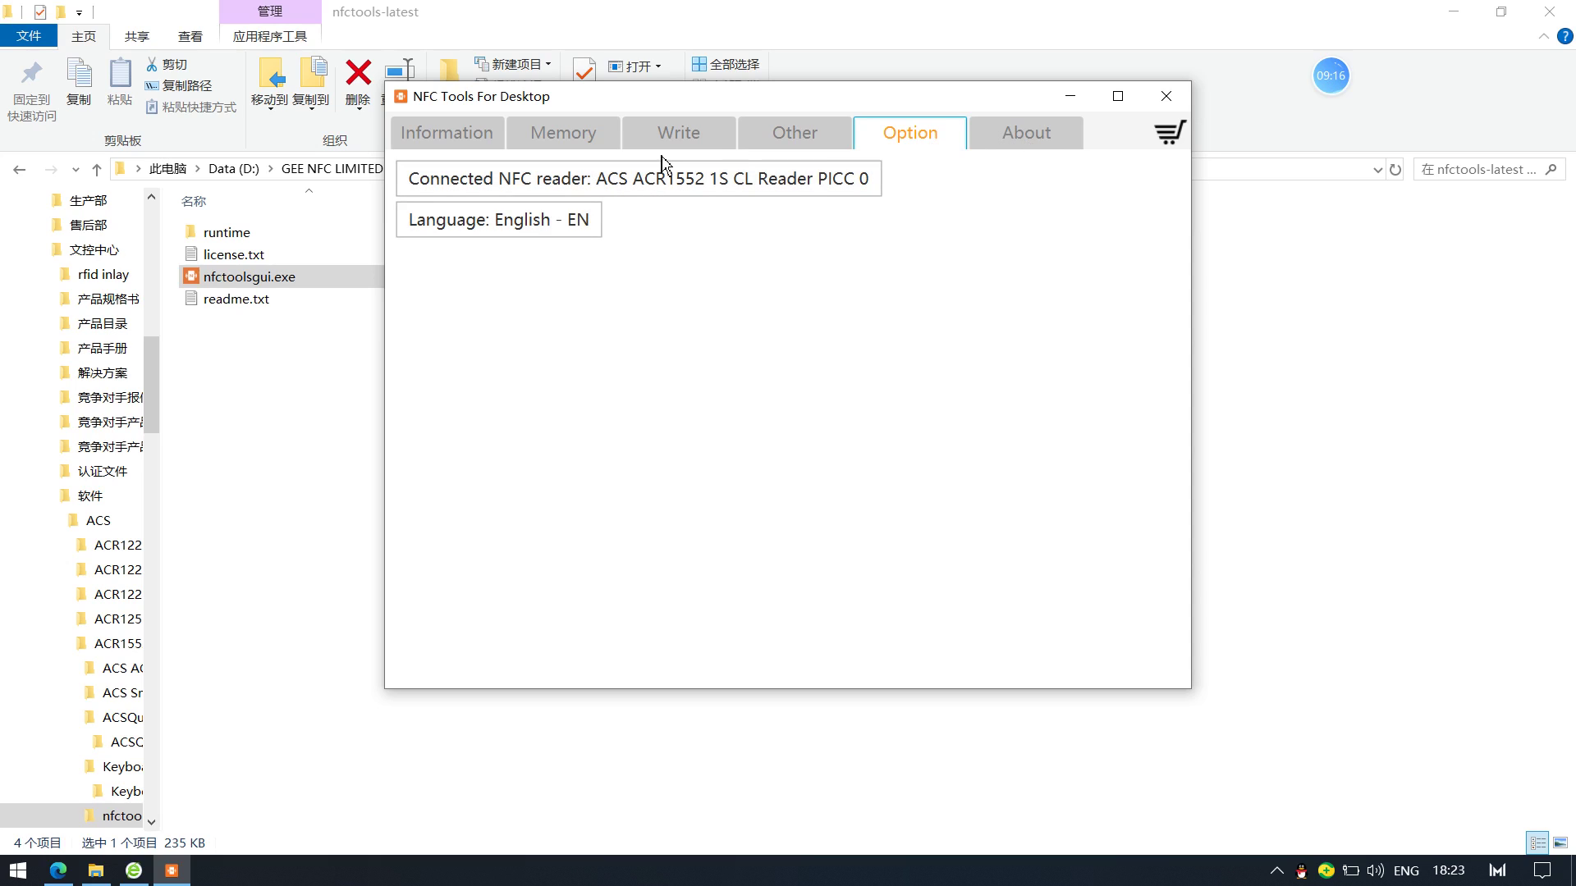
Examine the current tag's technology, UID and ATR details and its memory addresses.
{"action": "left_click", "coordinate": [468, 138]}
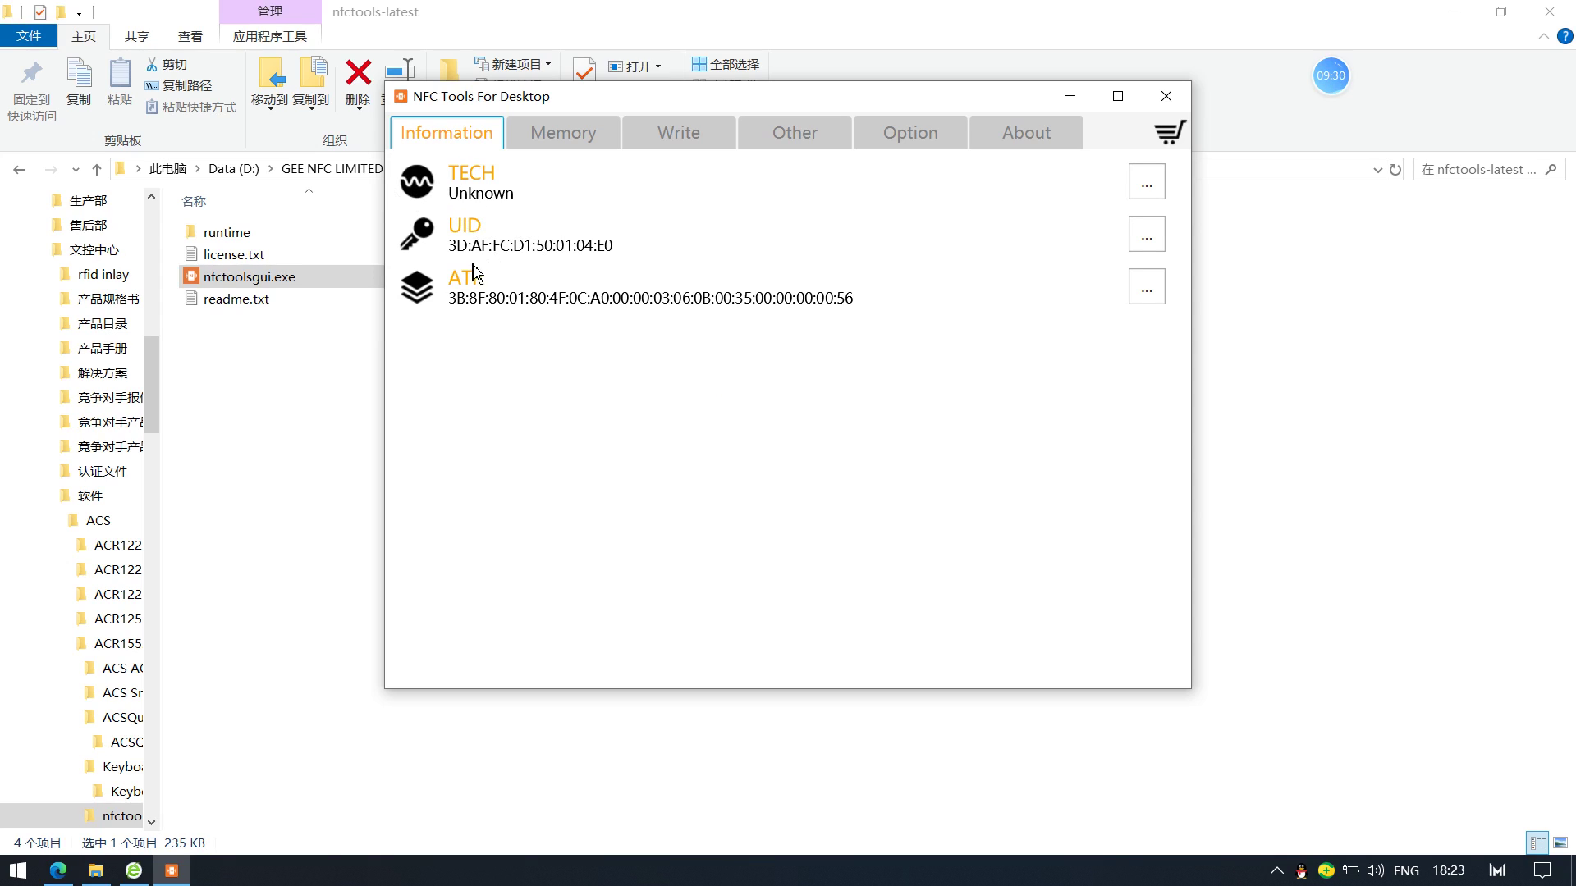
{"action": "left_click", "coordinate": [554, 154]}
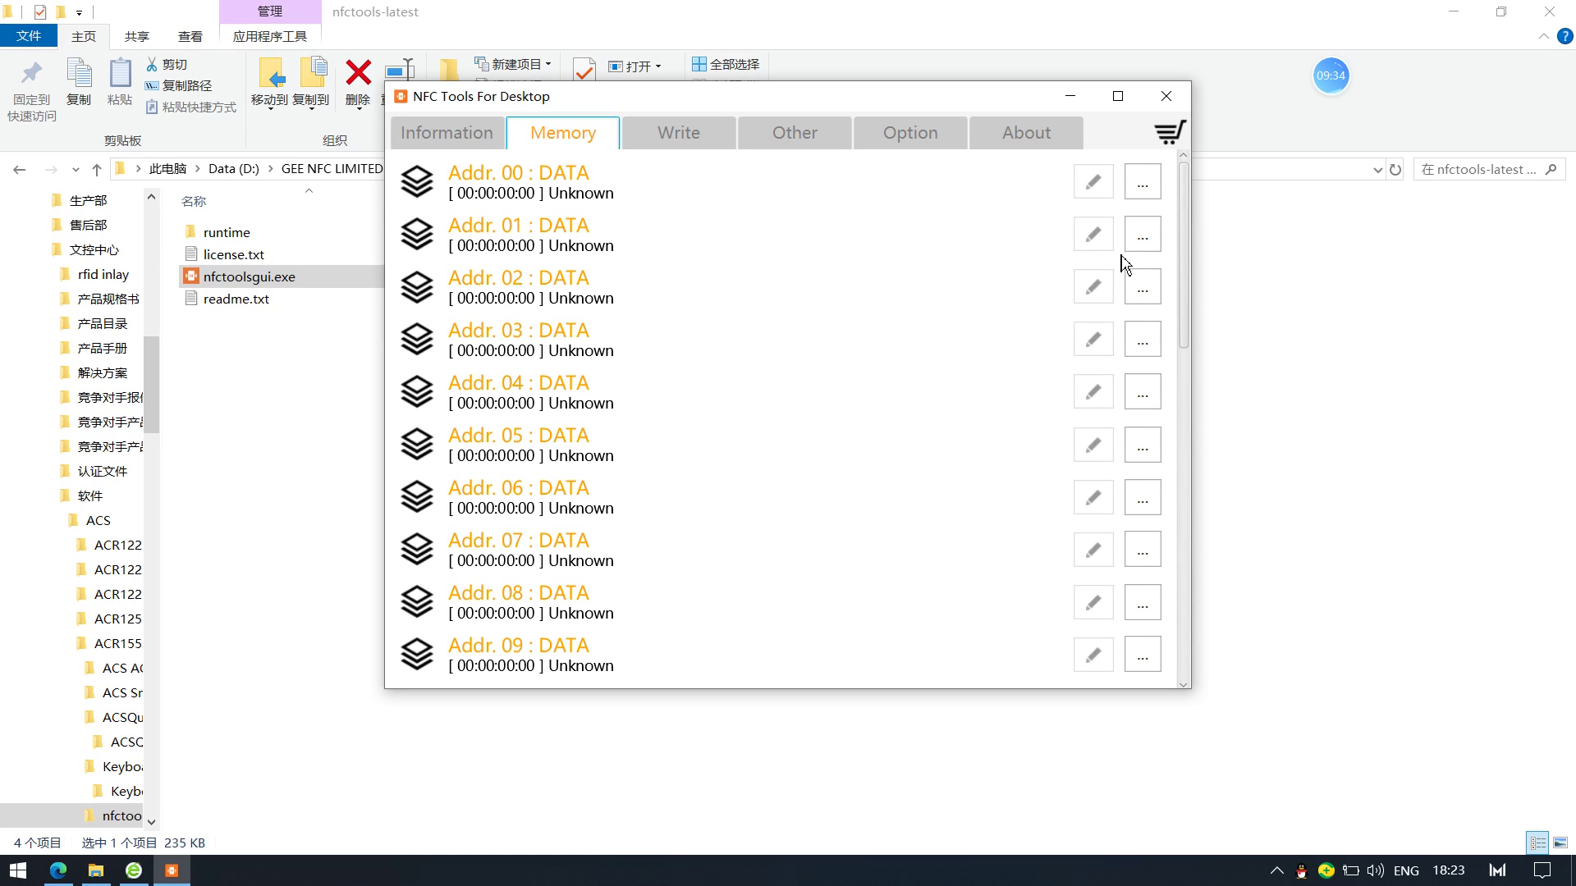
{"action": "left_click_drag", "start_coordinate": [1185, 249], "coordinate": [1224, 221]}
Inspect the Text record form for writing to a tag and close it without adding a record.
{"action": "left_click", "coordinate": [698, 144]}
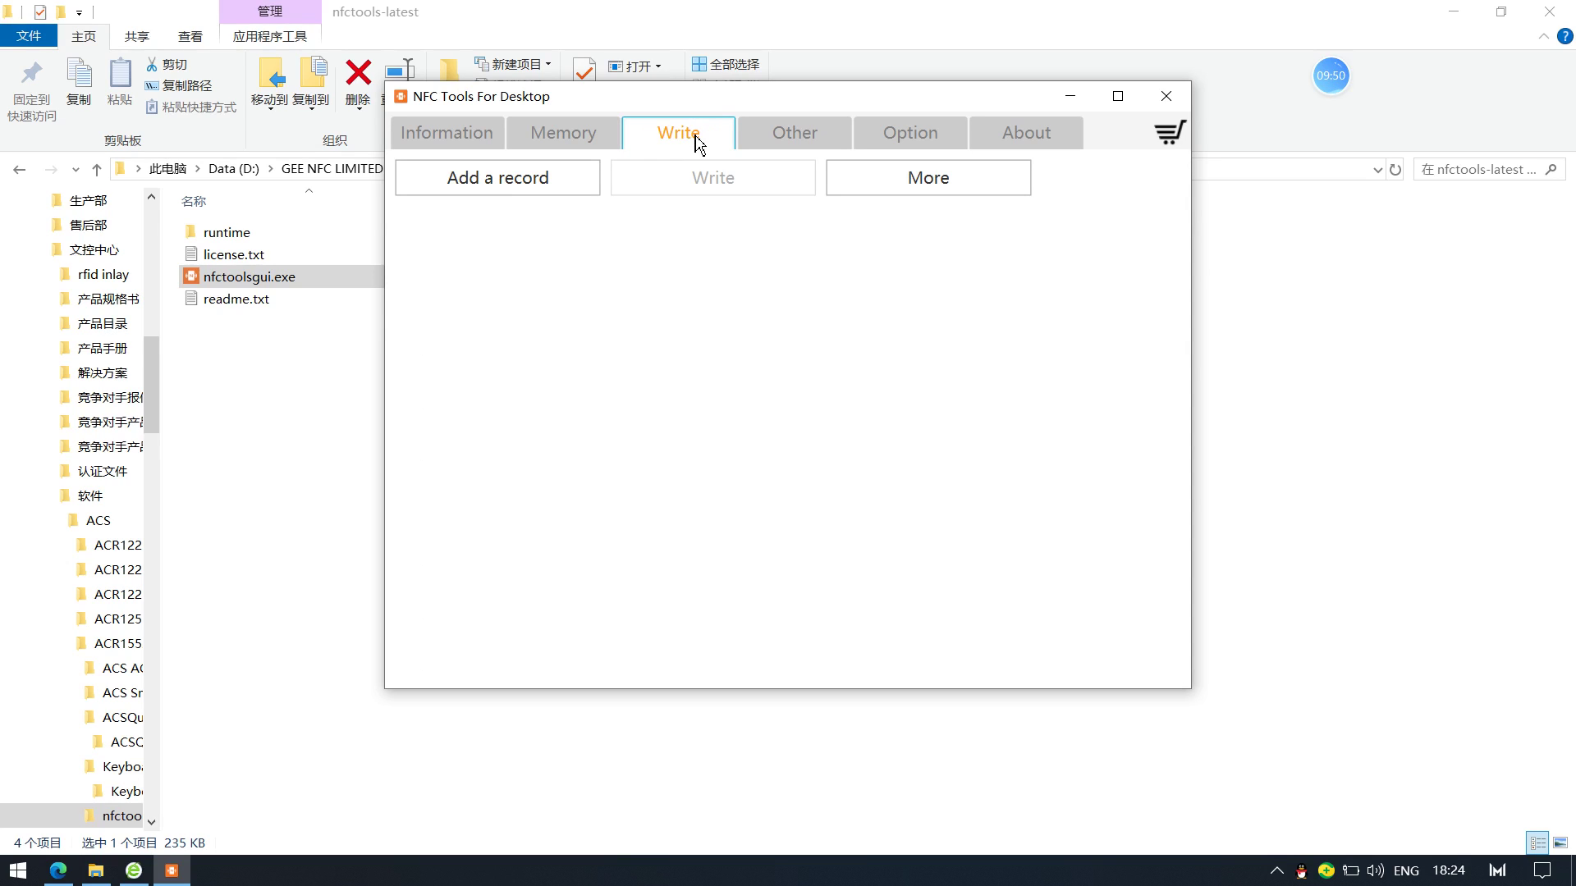
{"action": "left_click", "coordinate": [500, 177]}
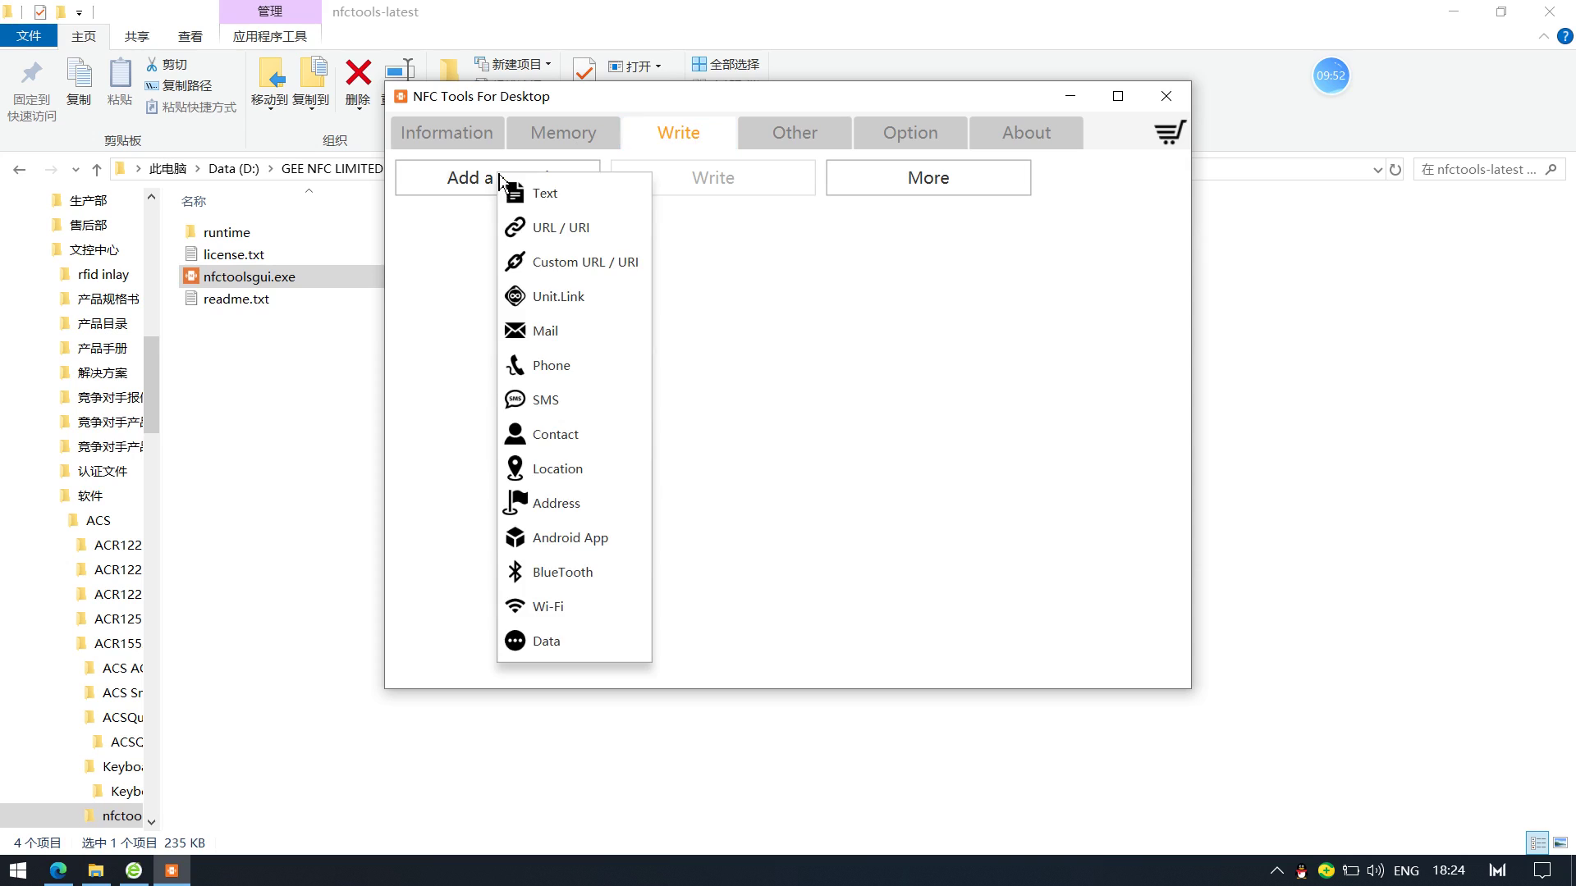
{"action": "left_click", "coordinate": [541, 203]}
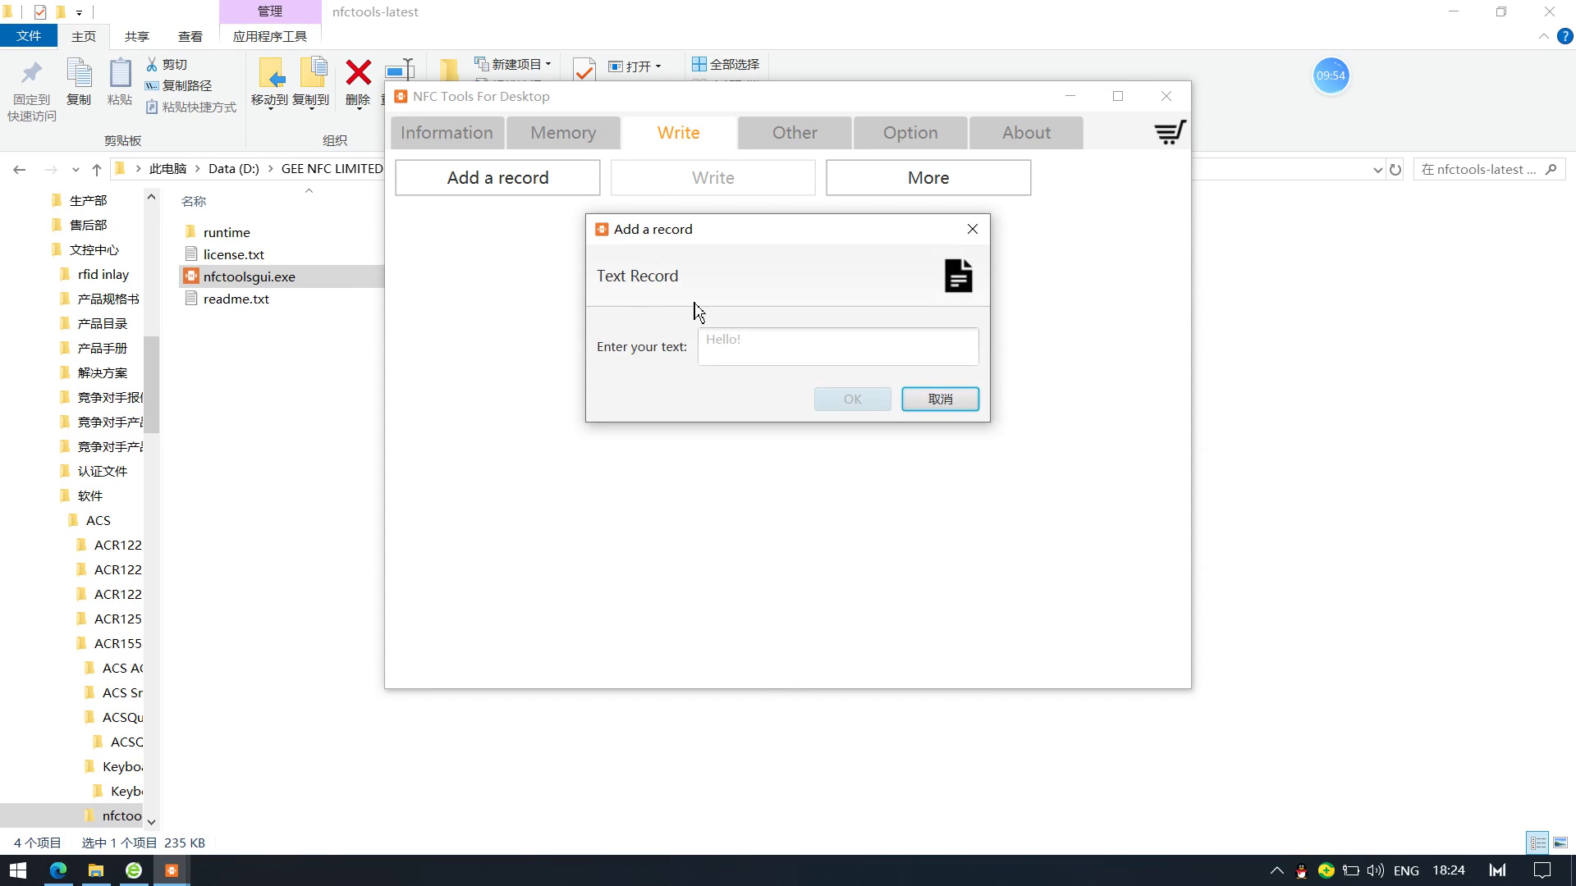
{"action": "left_click", "coordinate": [777, 346]}
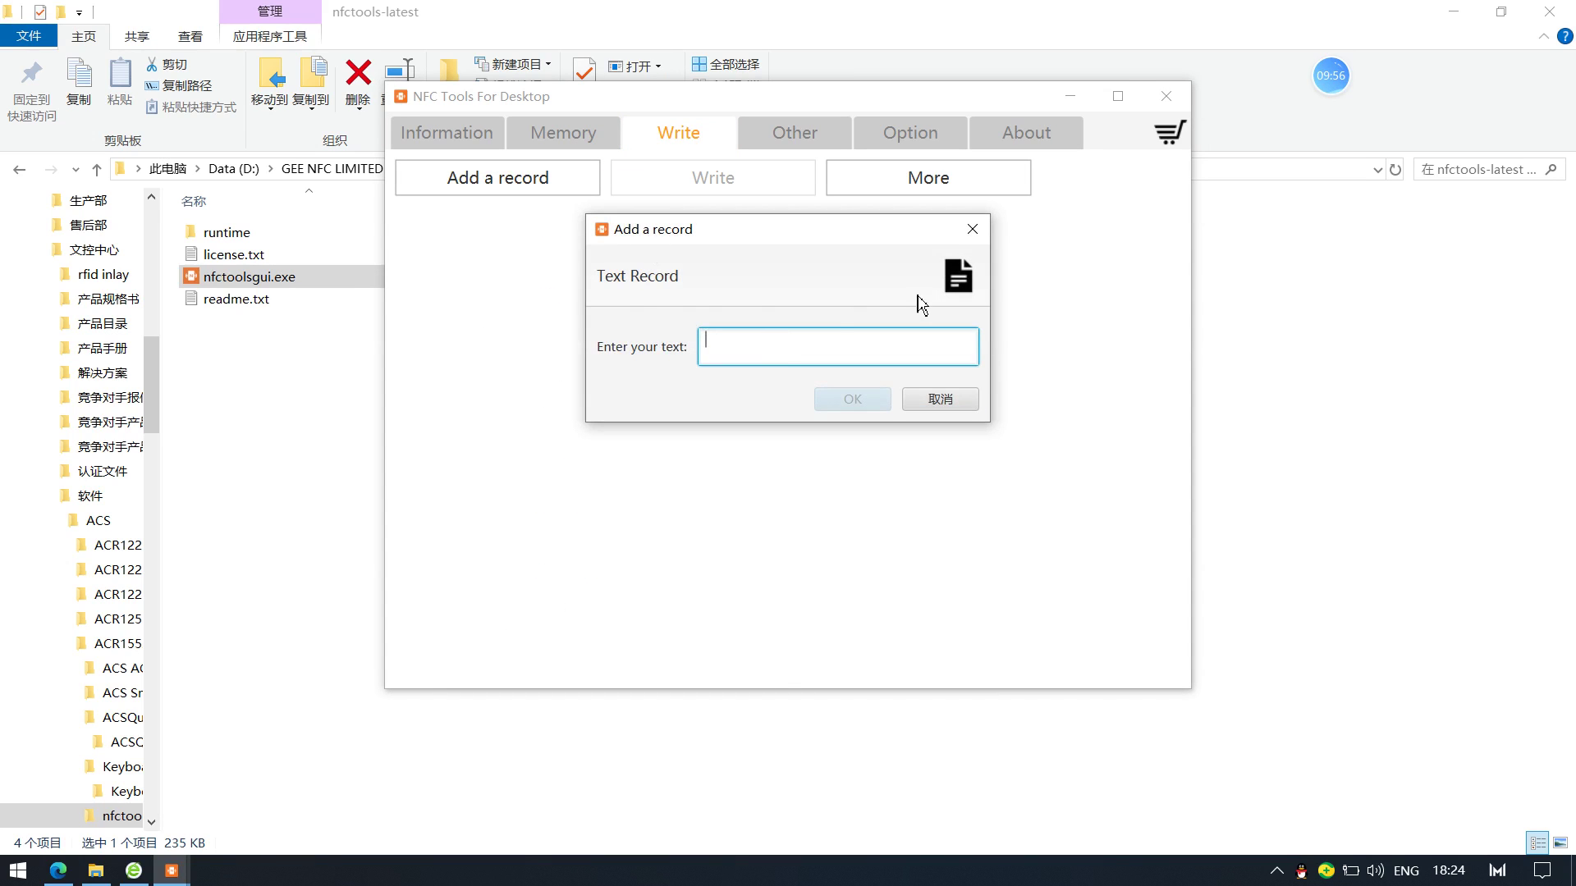
{"action": "left_click", "coordinate": [973, 230]}
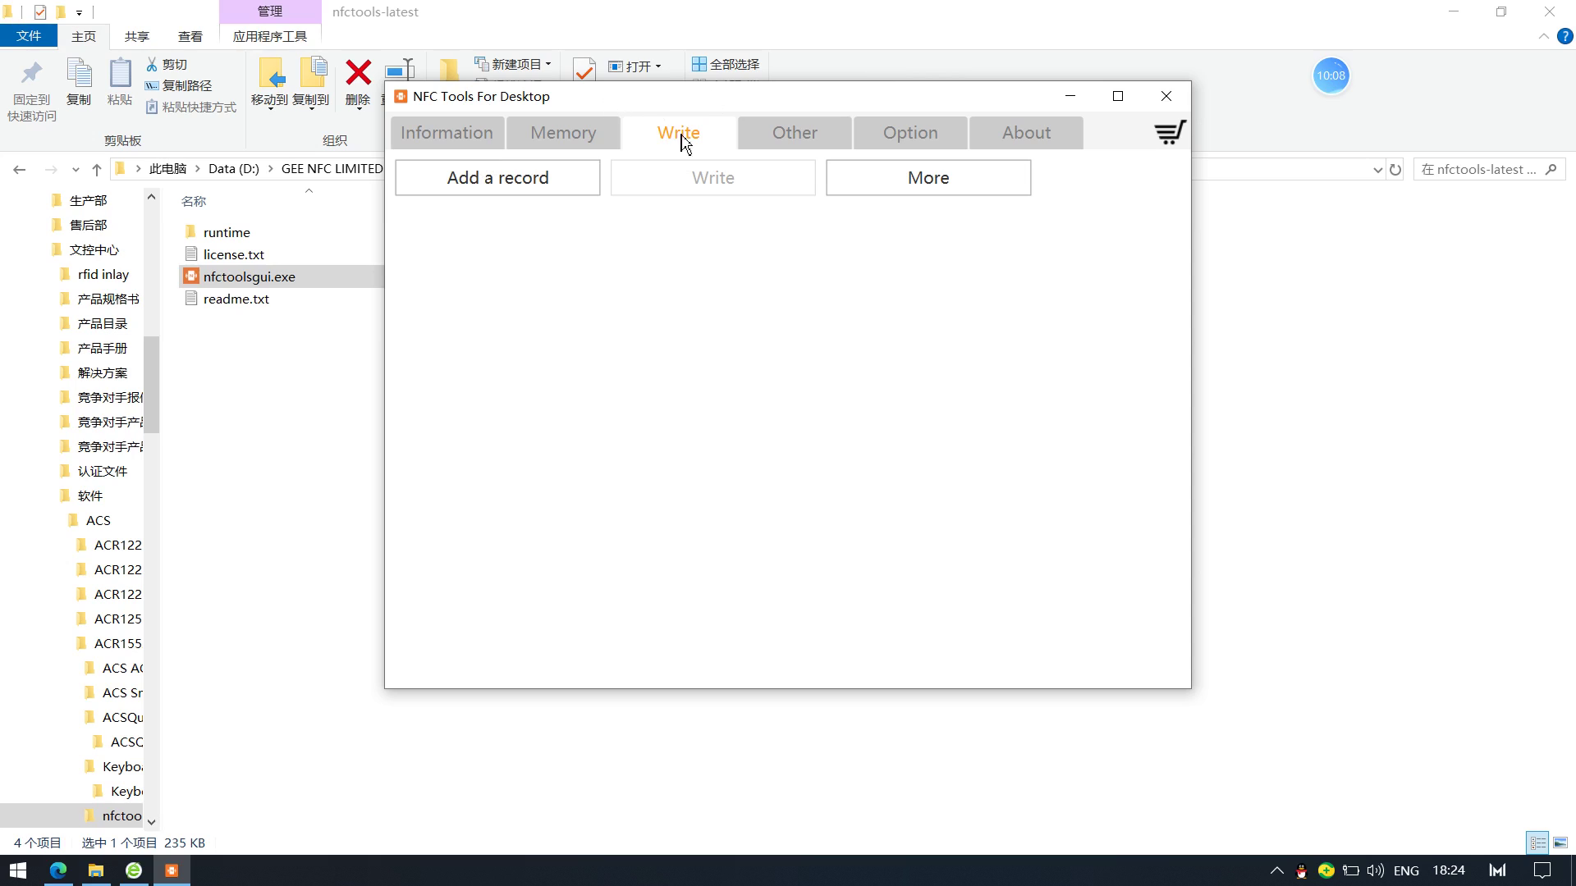
View the erase, format, password and advanced NFC command operations, and dismiss the low-battery warning.
{"action": "left_click", "coordinate": [760, 138]}
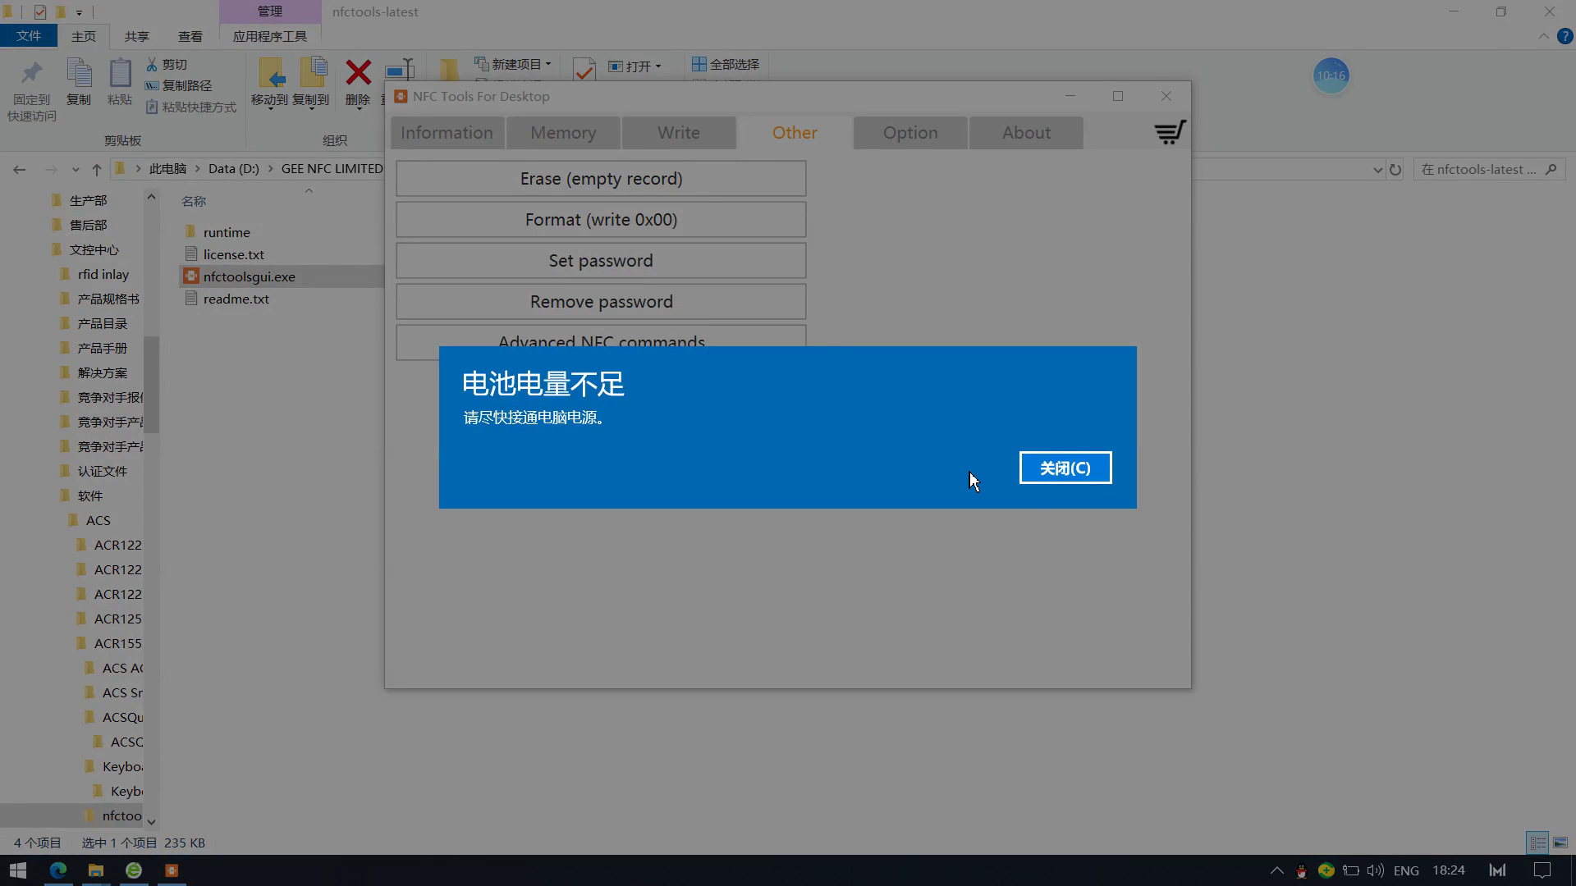
{"action": "left_click", "coordinate": [1043, 478]}
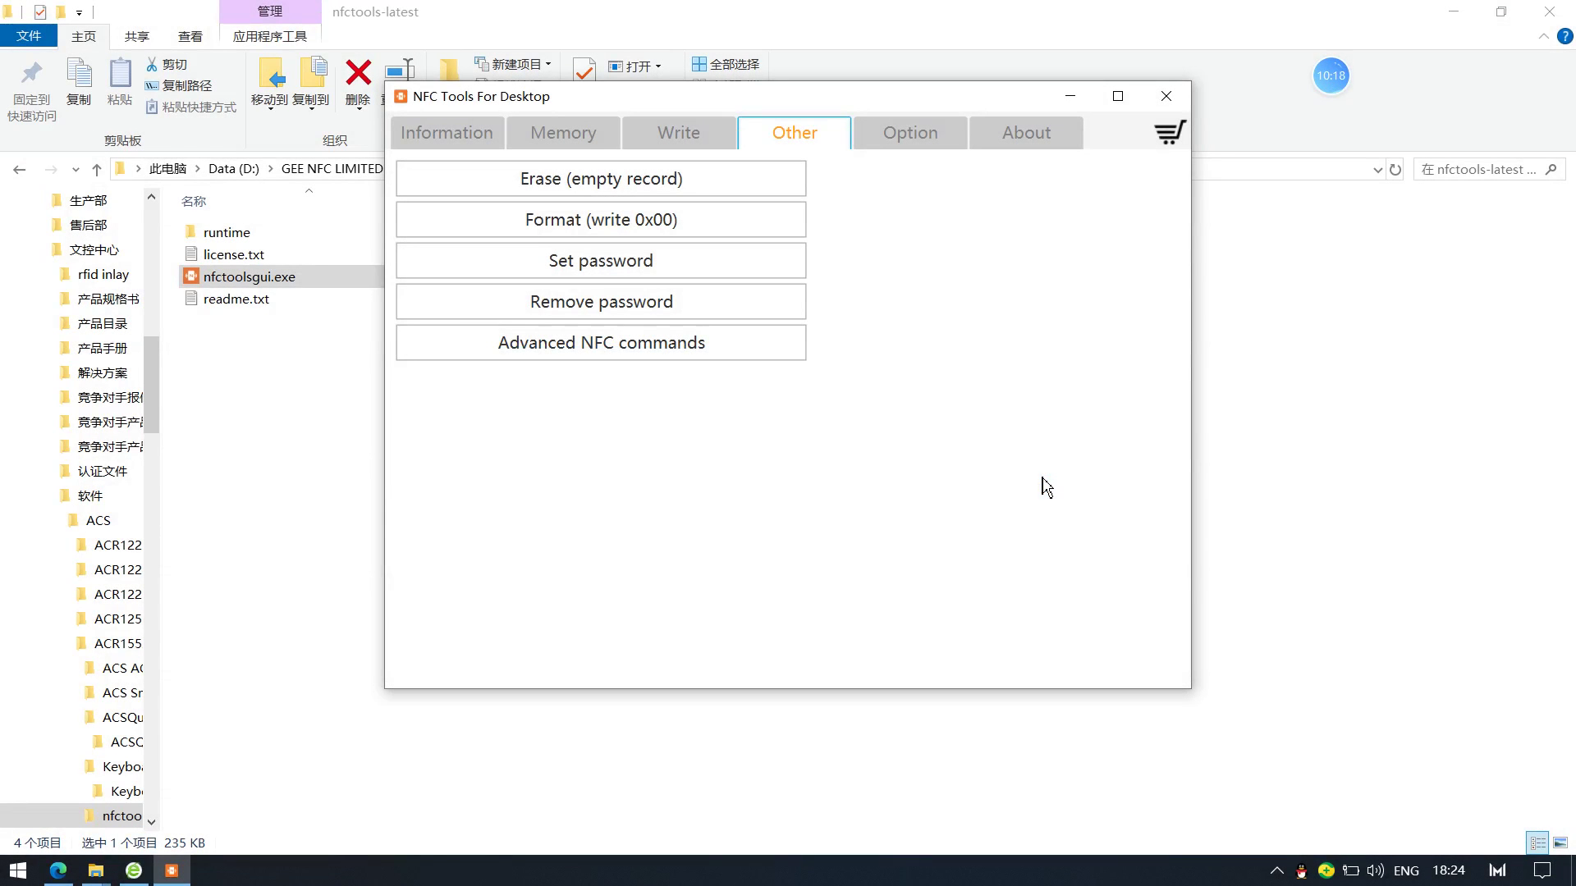